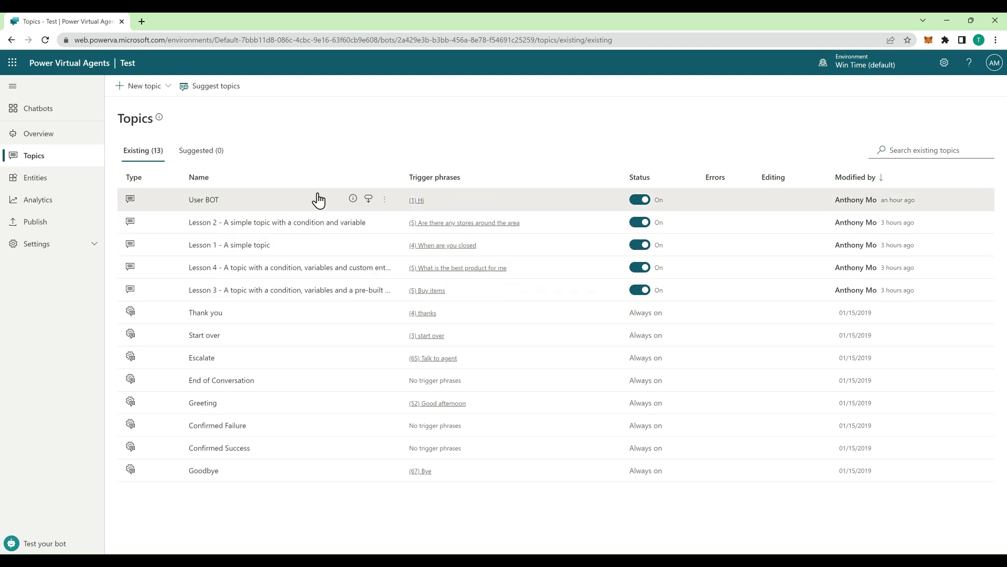
- Create a new blank topic and name it OpenAI
click(161, 87)
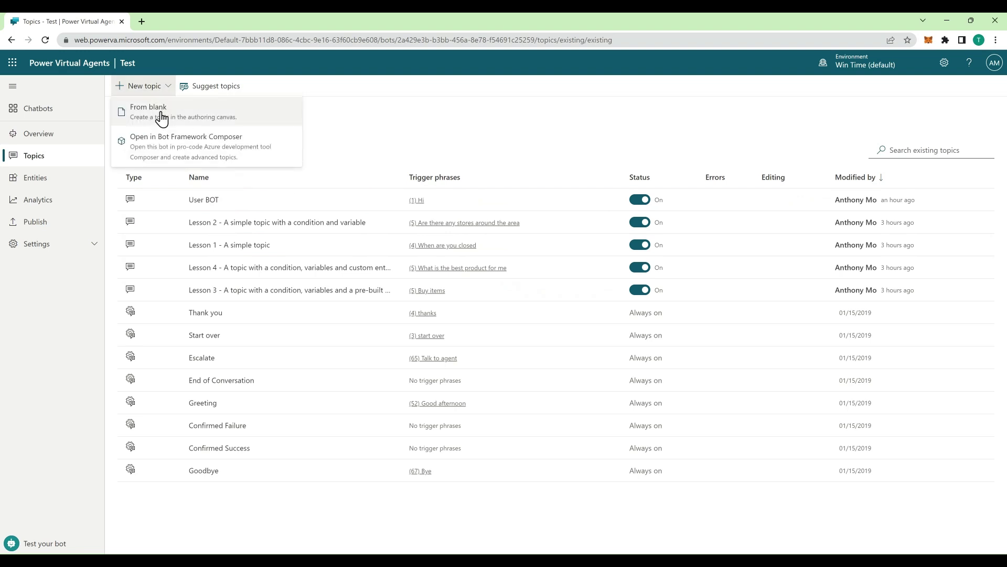
click(162, 116)
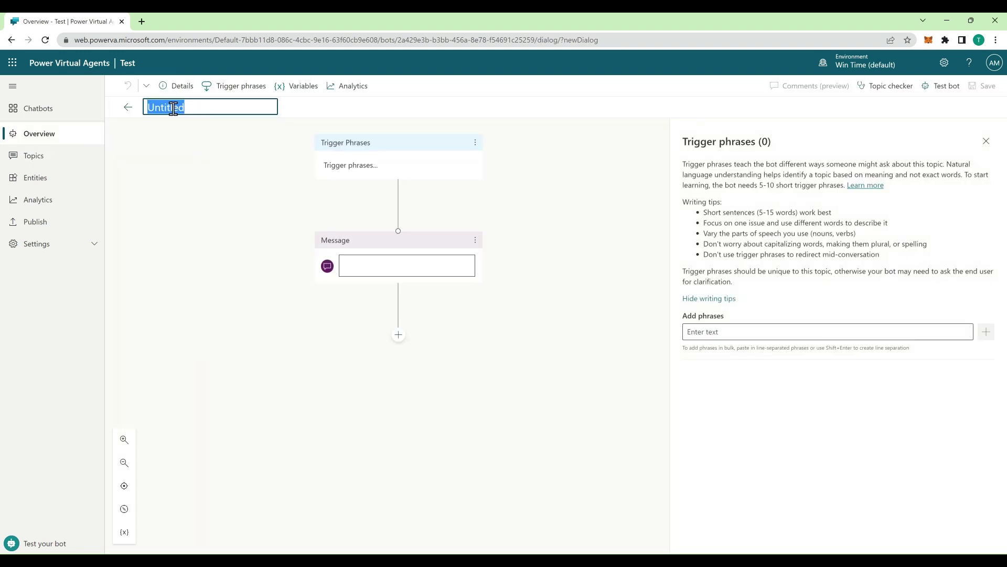
text(OpenAI)
click(216, 209)
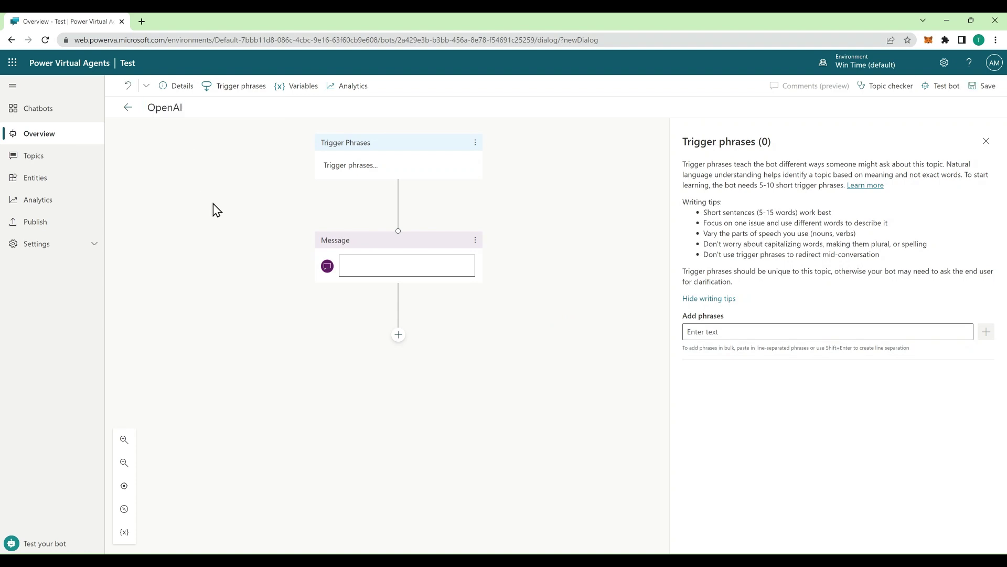
click(414, 265)
- Enter 'Hi OpenAI' as a new trigger phrase
click(400, 168)
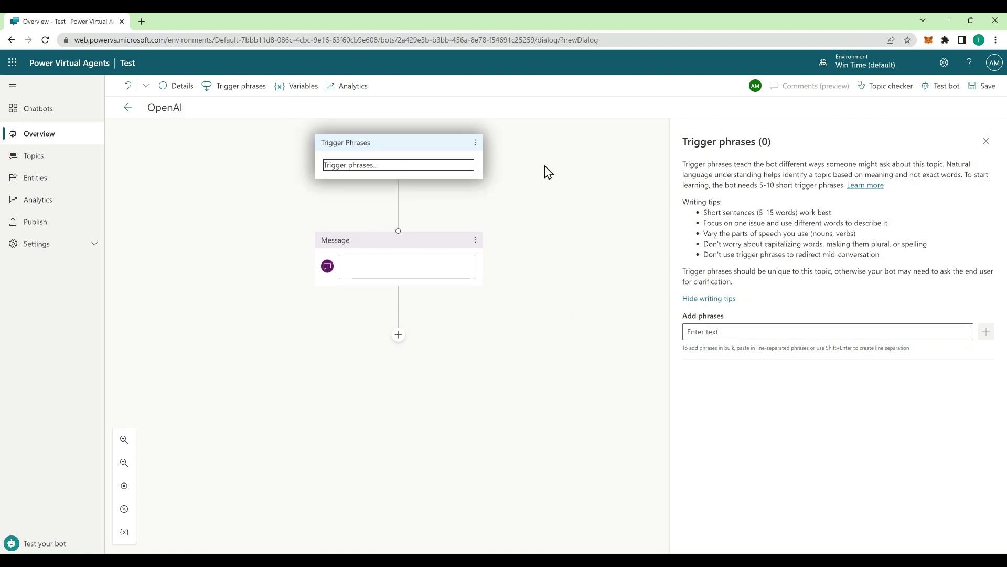
click(765, 331)
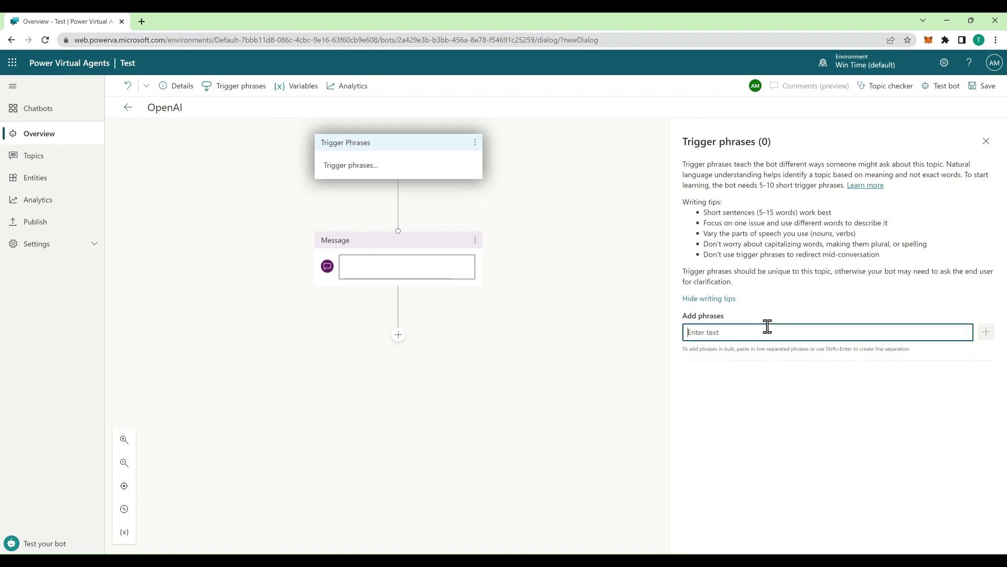
text(Hi OpenAI)
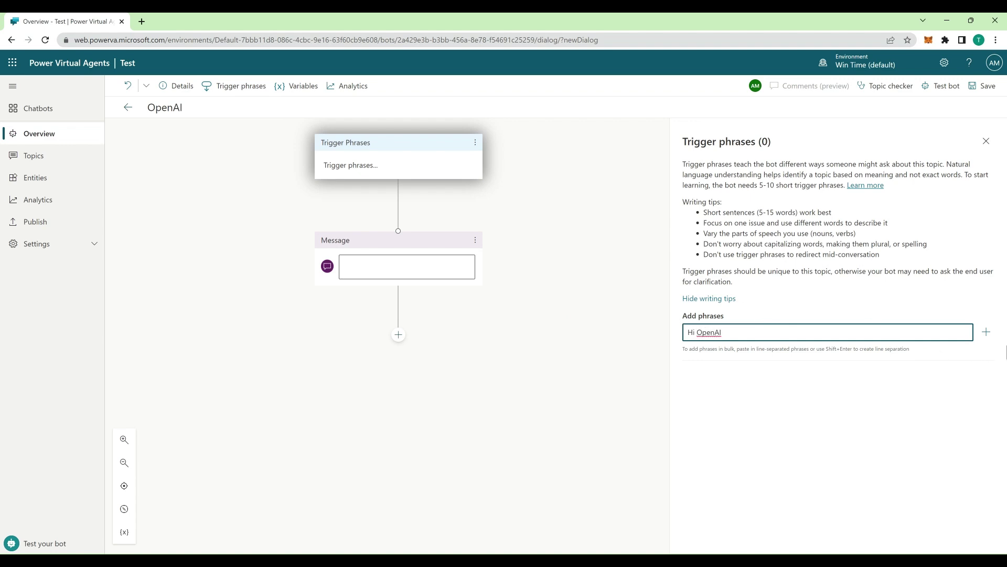
- Add the Hi OpenAI phrase and swap the empty Message node for an Ask a question node
click(987, 336)
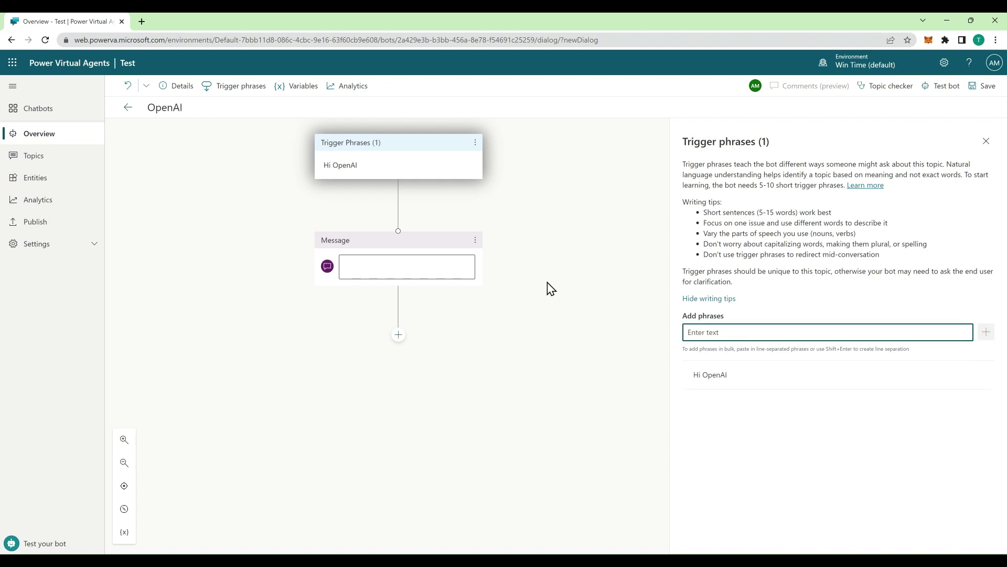
click(476, 242)
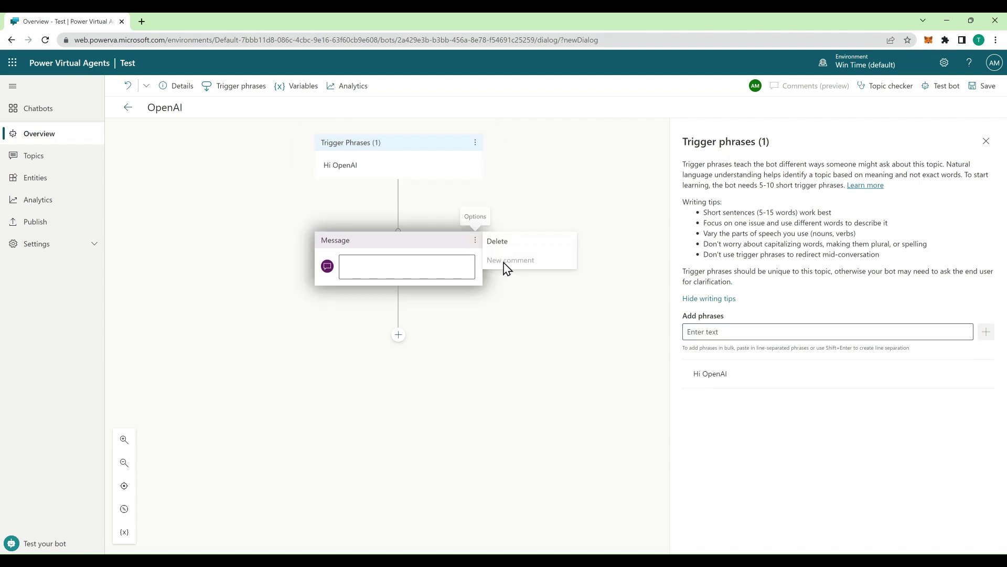
click(498, 243)
click(398, 241)
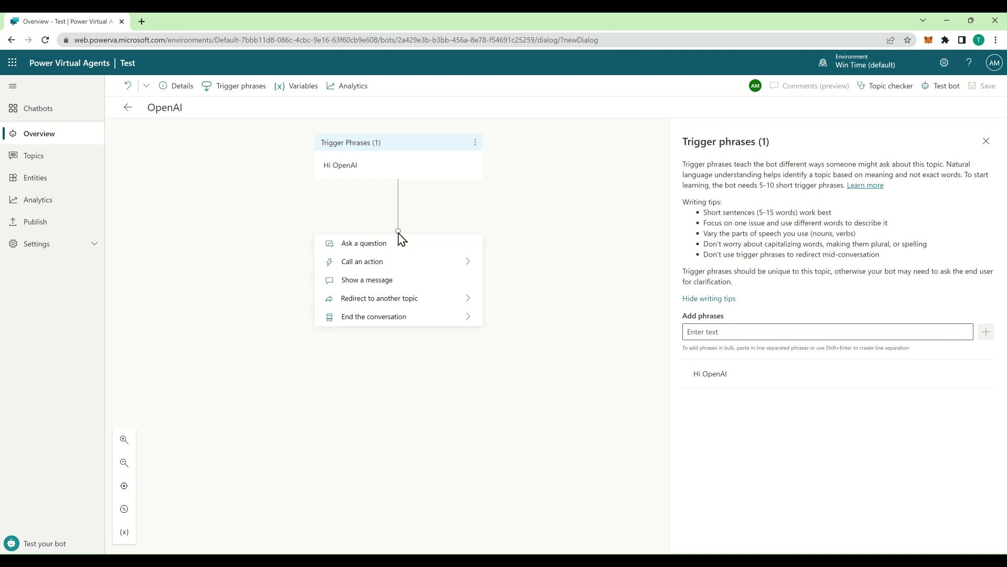
click(387, 247)
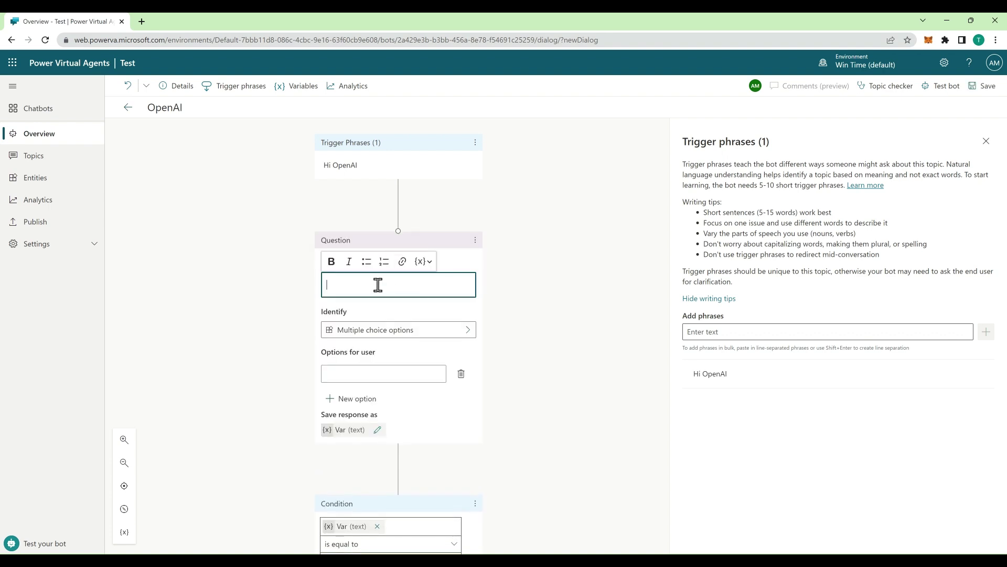
- Ask 'Hi, what do you want to ask?', saving the user's entire response as Question
text(Hi, what do you want to ask?)
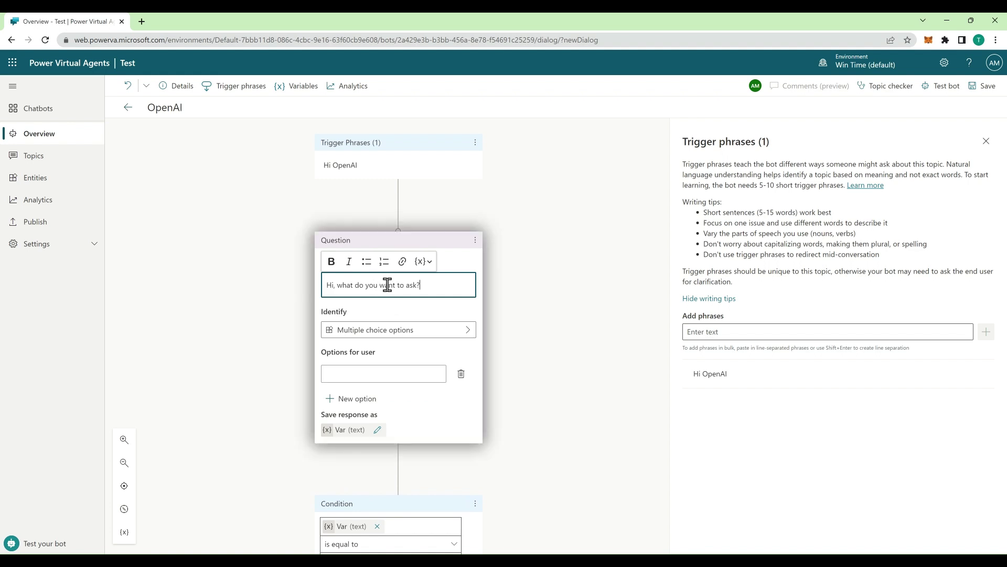
click(465, 330)
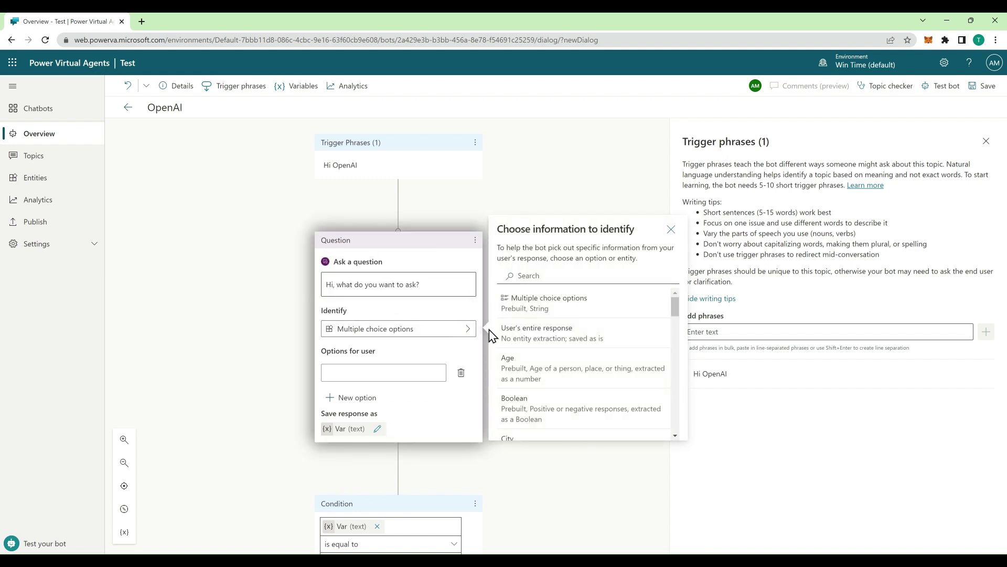
click(527, 333)
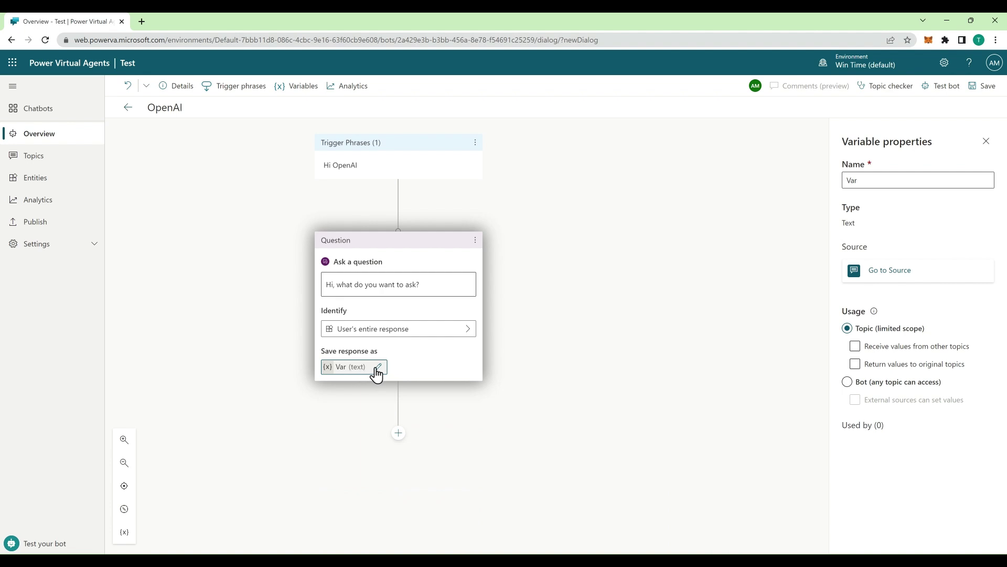
drag(881, 179, 843, 180)
text(Question)
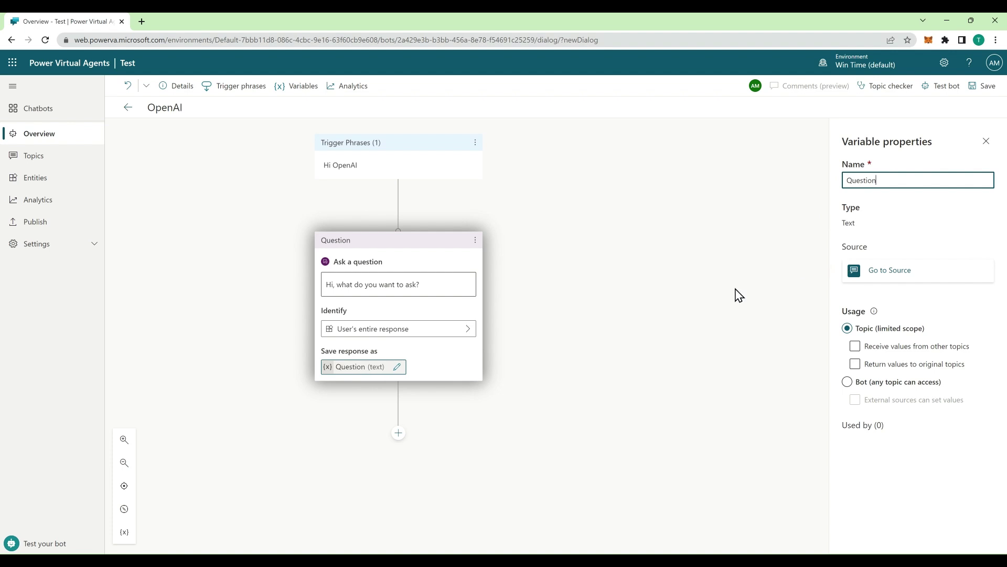
click(473, 422)
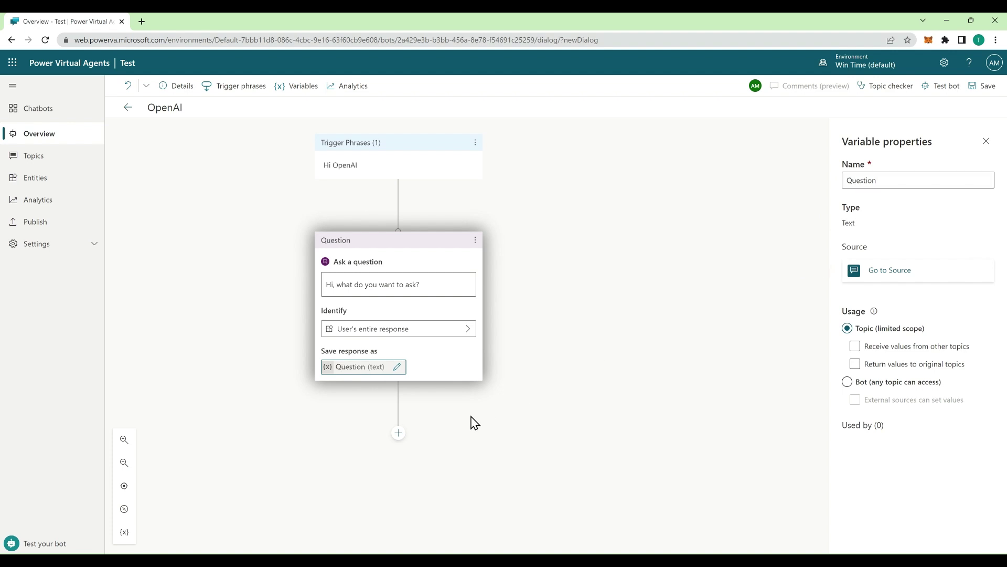
click(399, 434)
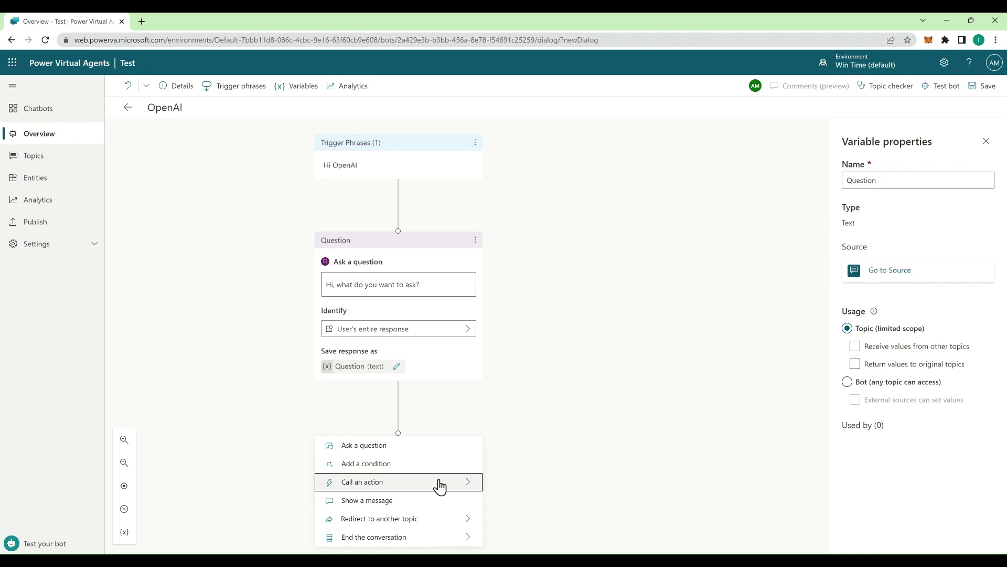
- Call an action to create a flow from the Power Virtual Agents Flow Template
click(458, 484)
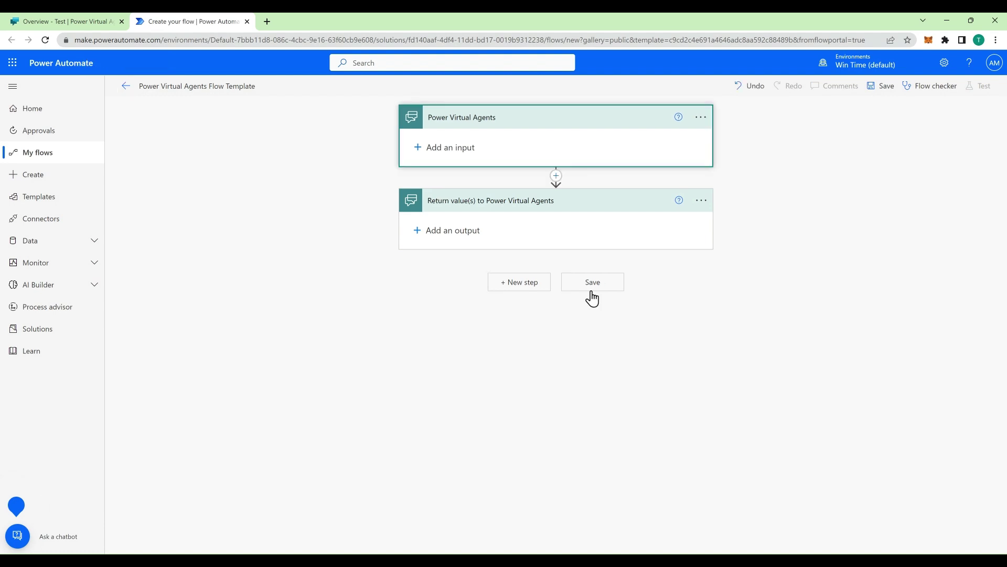
- Add a text input named Prompt, with description Prompt, to the flow trigger
click(446, 147)
click(432, 169)
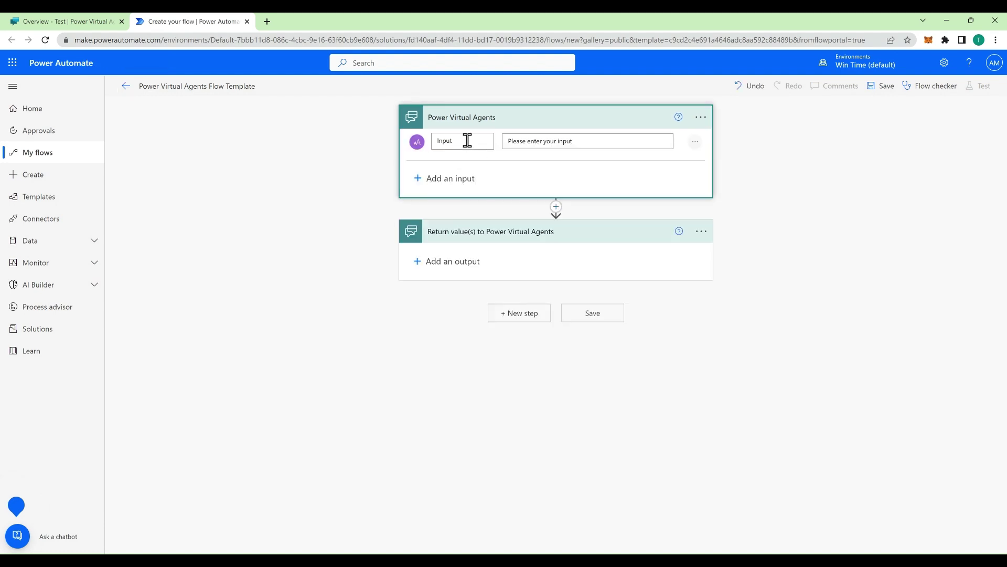
drag(465, 140, 426, 146)
text(Prompt)
click(600, 143)
drag(602, 143, 509, 140)
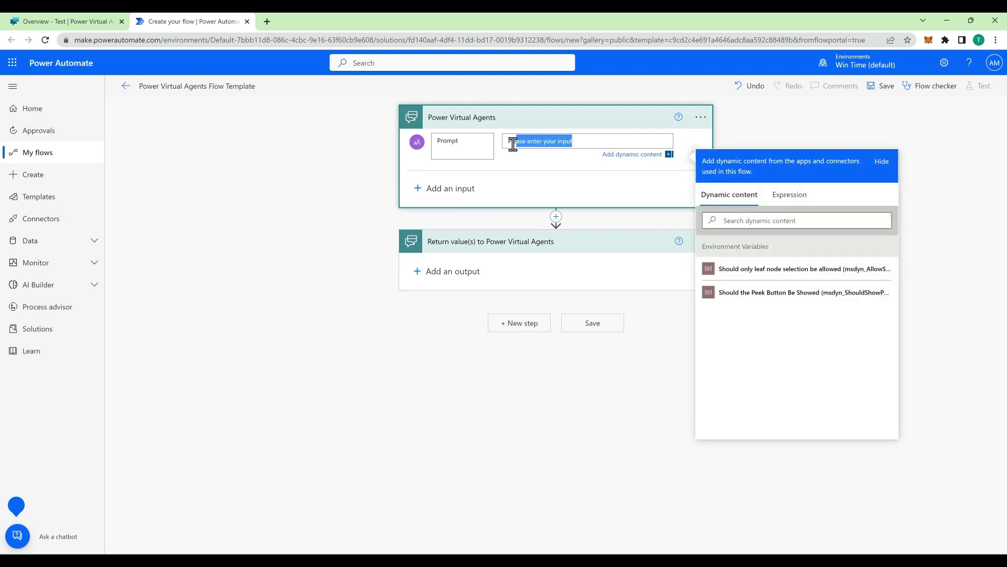
text(Prompt)
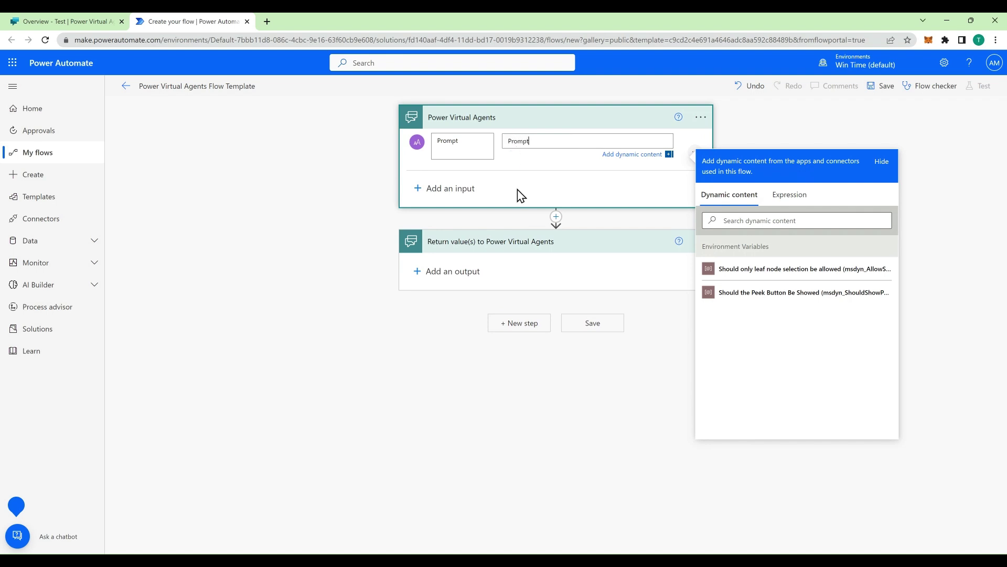
click(520, 193)
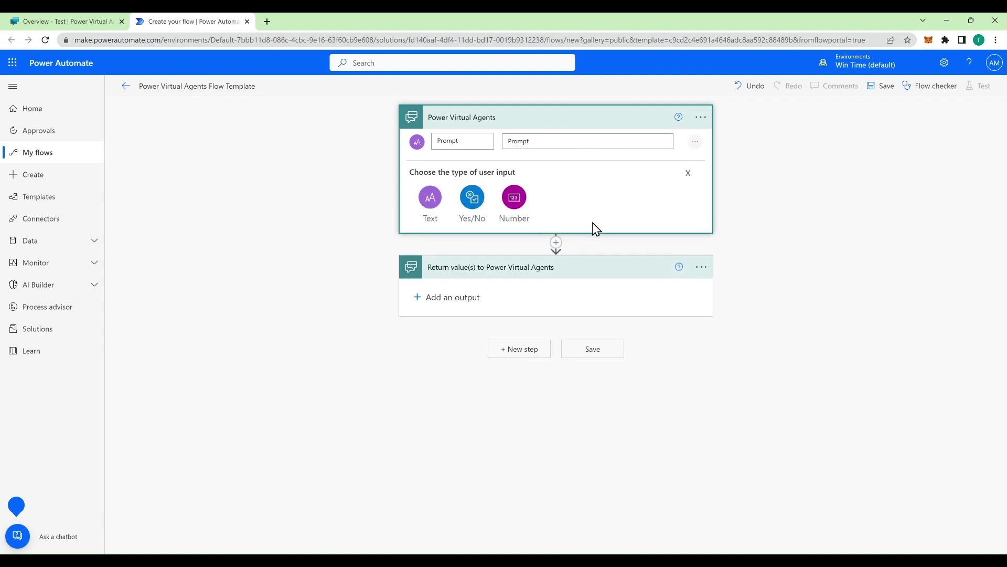
click(556, 243)
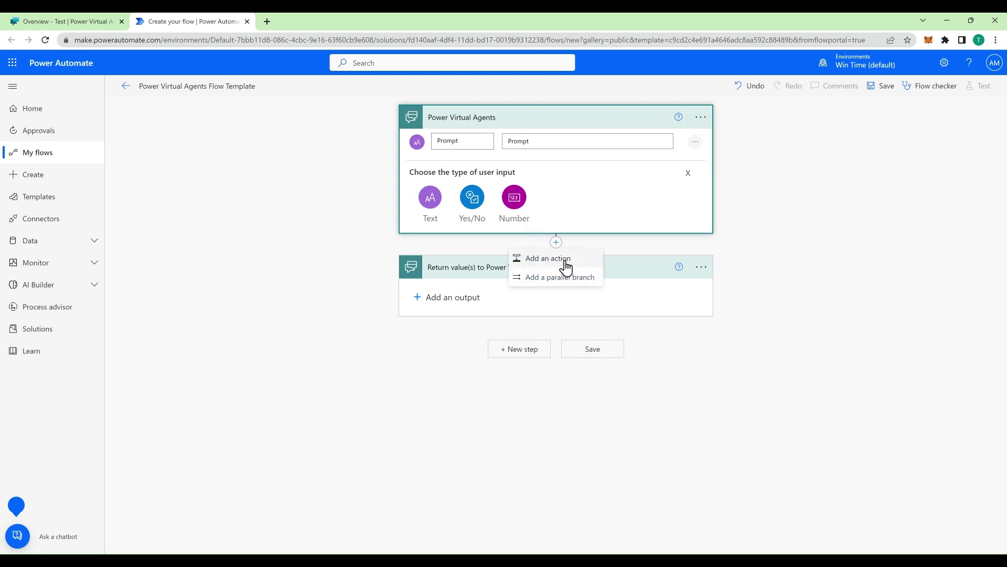
- Insert an Initialize variable step creating a String variable named Completion
click(549, 258)
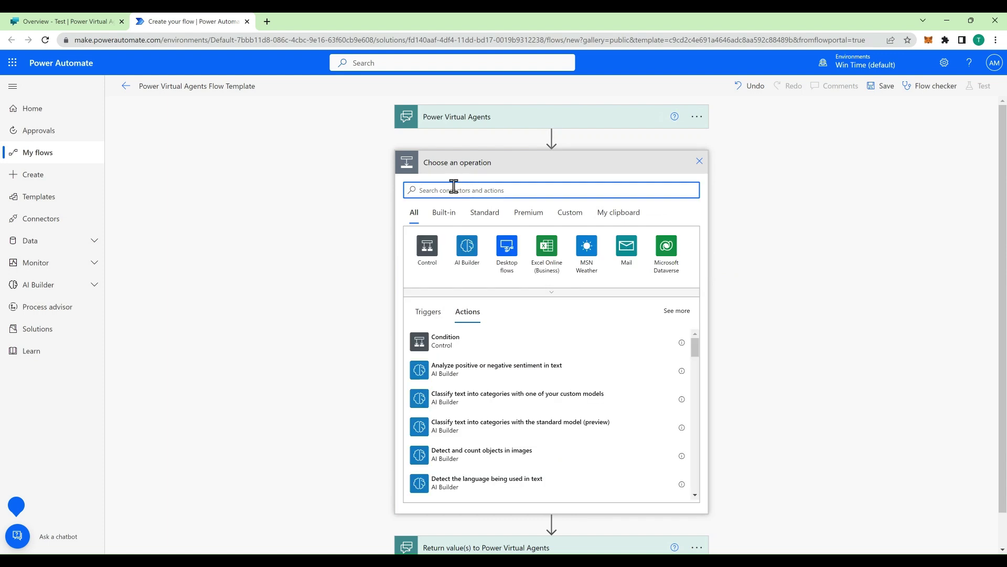
text(in)
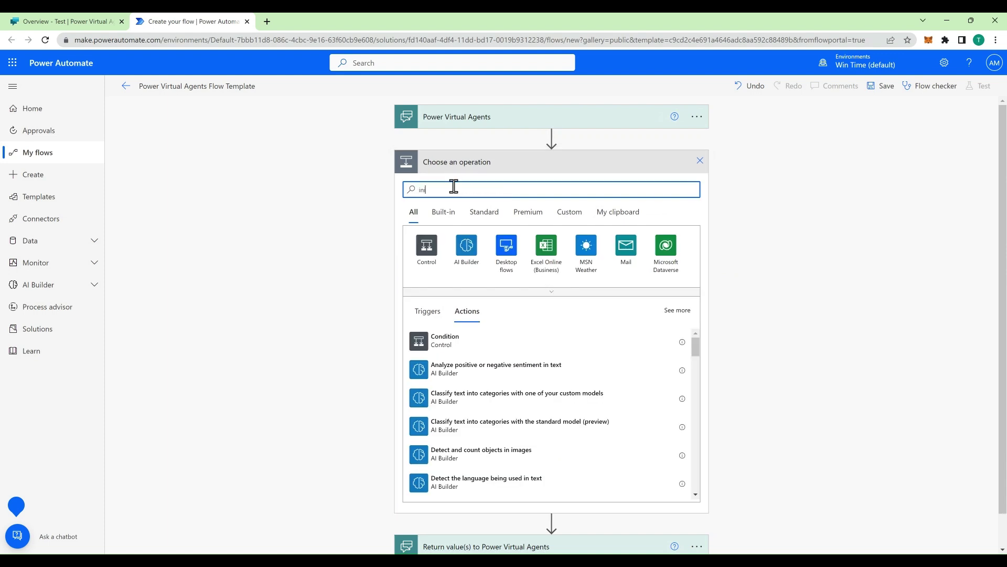
text(iti)
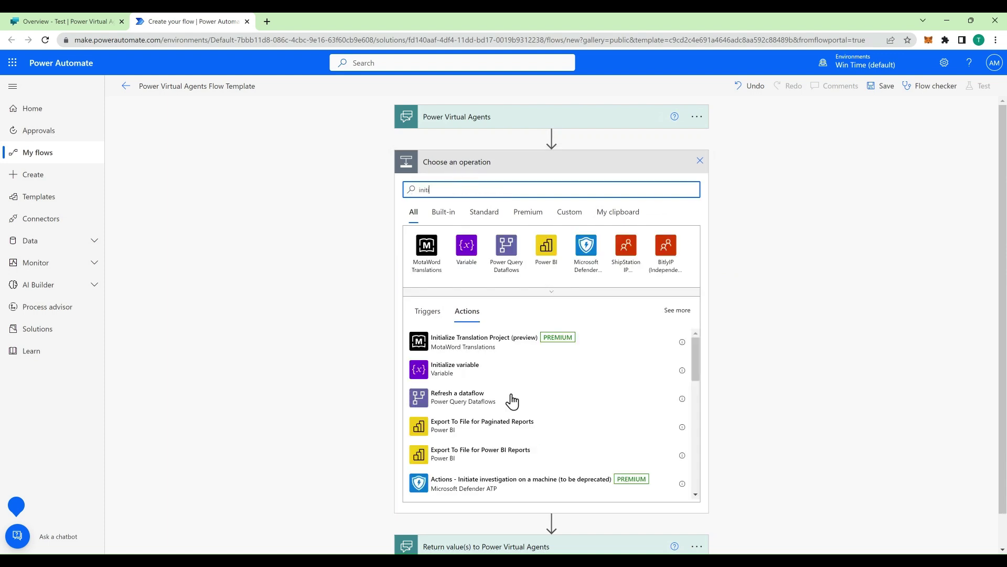
click(471, 370)
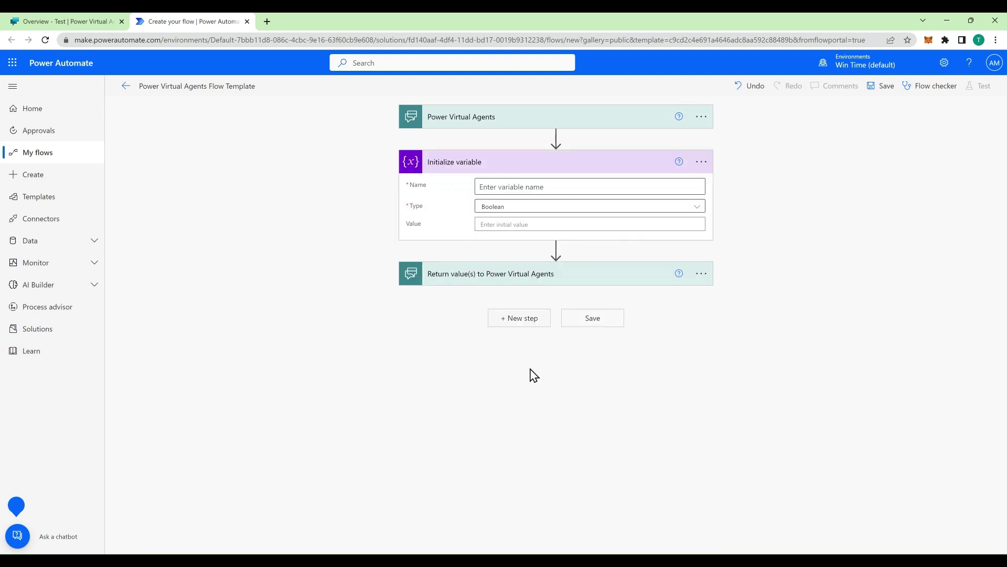
click(517, 187)
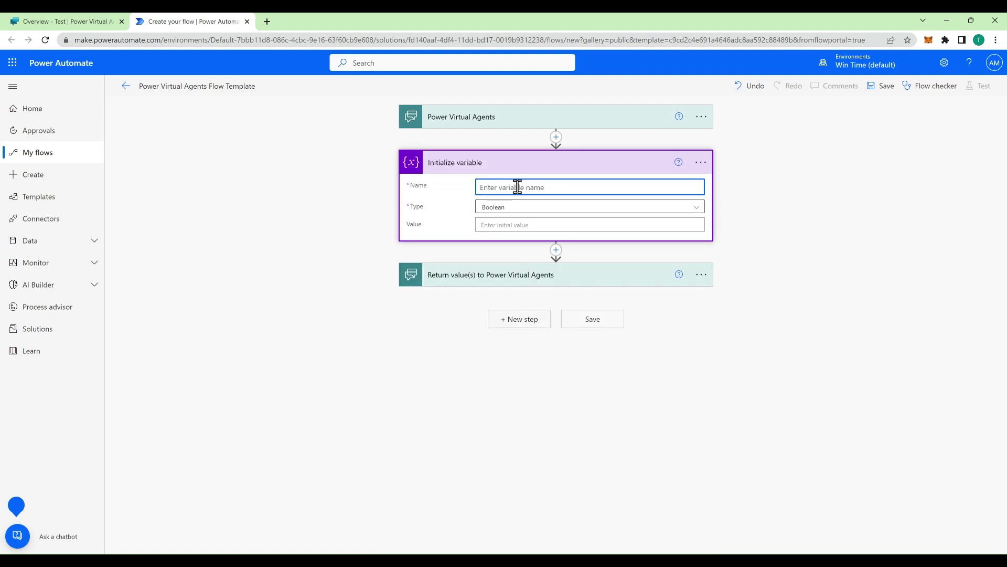
text(Completion)
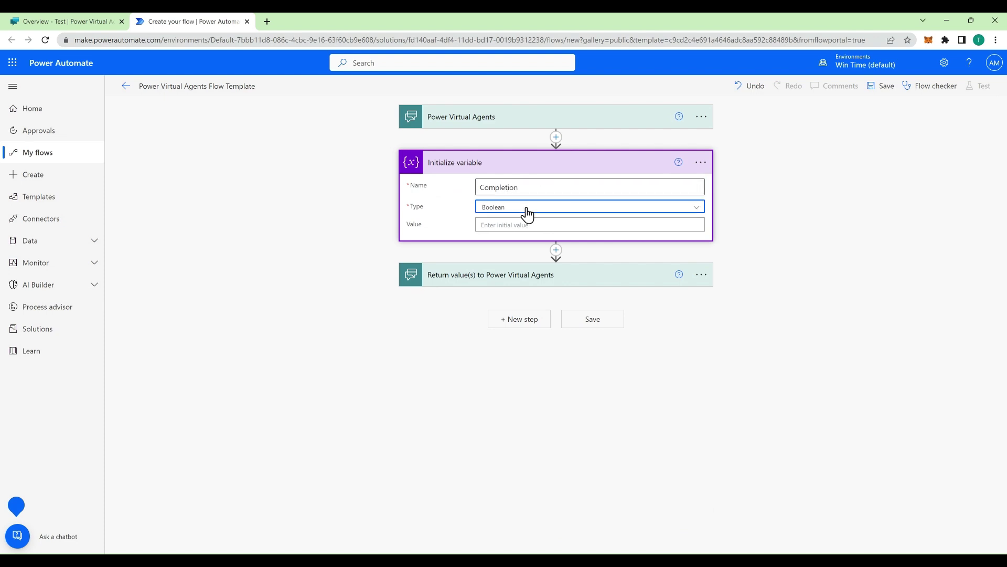
click(521, 207)
click(508, 287)
- Add the OpenAI GPT3 Completes your prompt action after the variable step
click(556, 250)
click(559, 267)
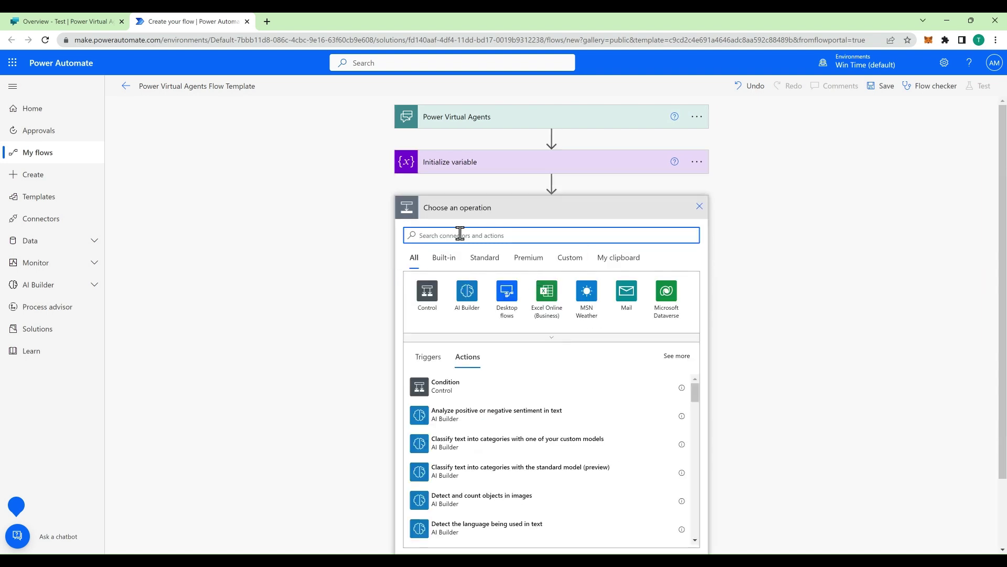
text(openai)
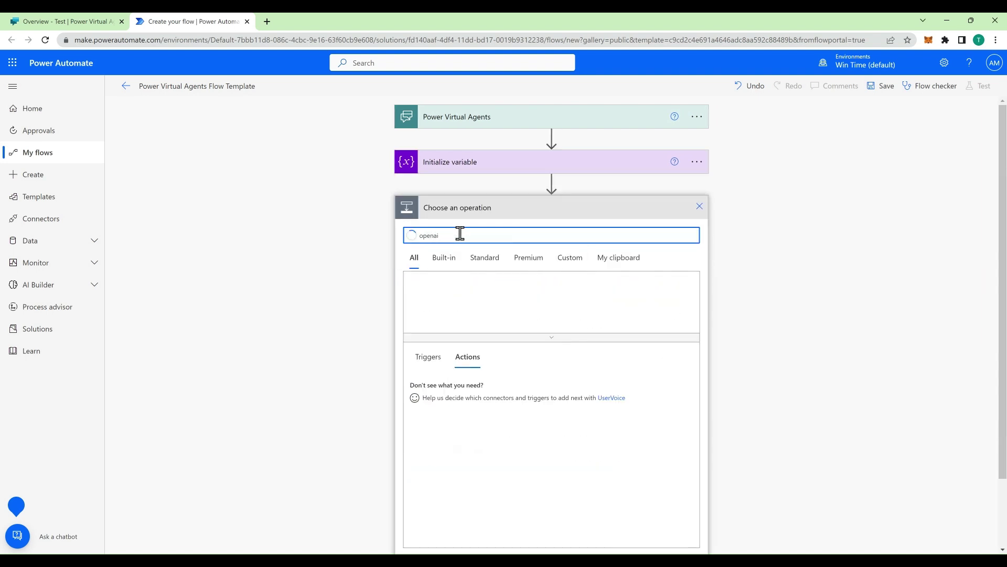
click(428, 294)
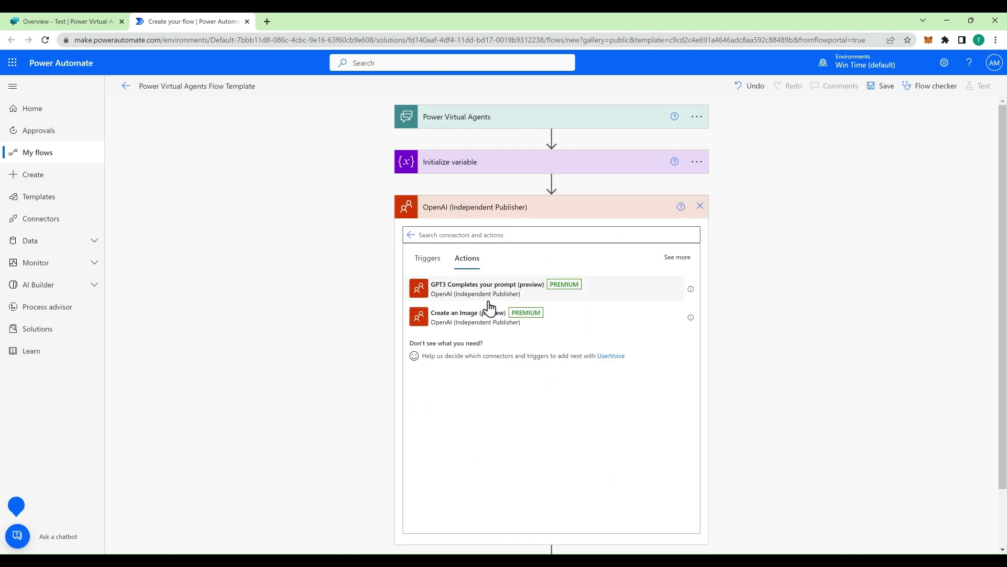
click(477, 294)
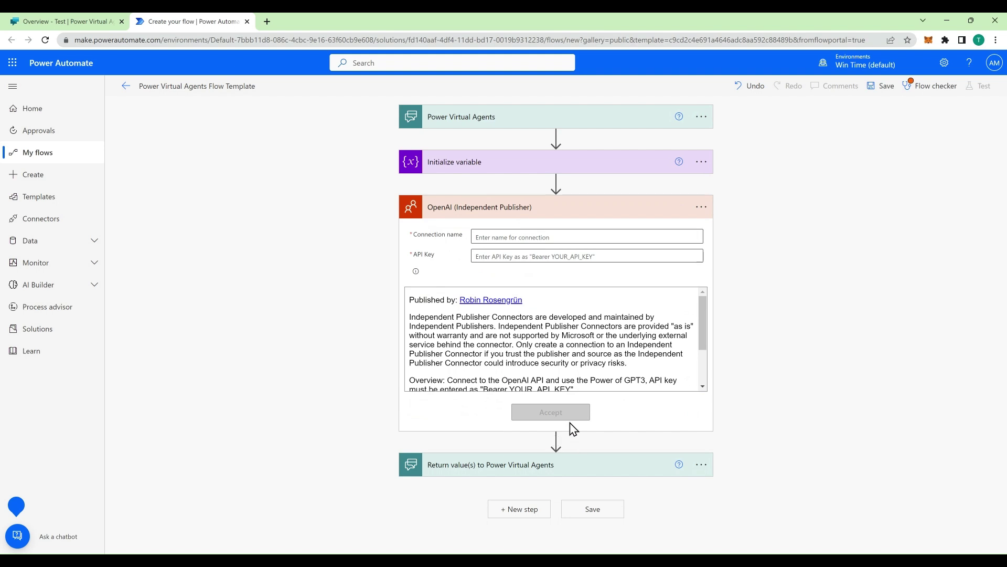
- Create an OpenAI connection named OpenAI using the pasted API key
click(553, 237)
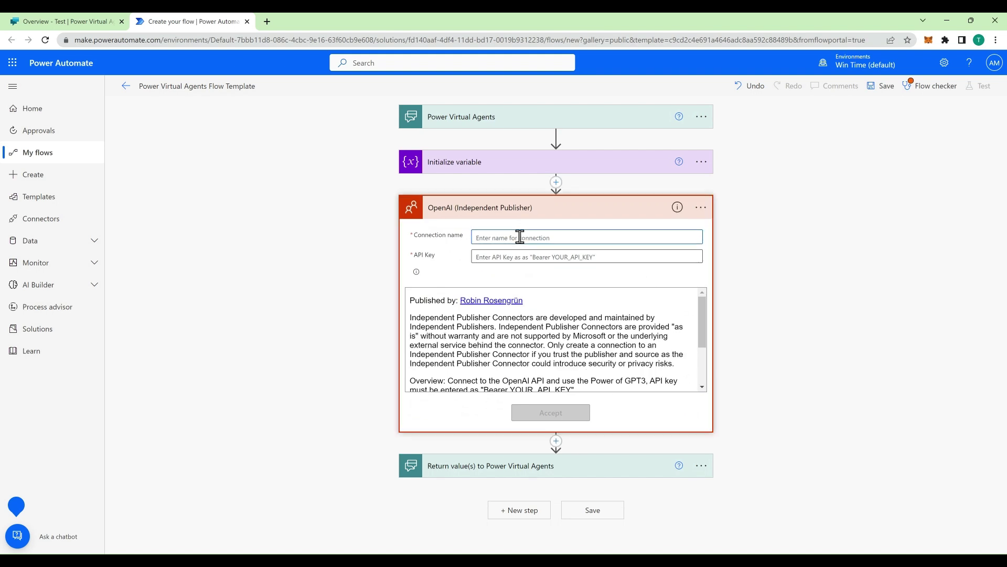
text(OpenAI)
click(527, 257)
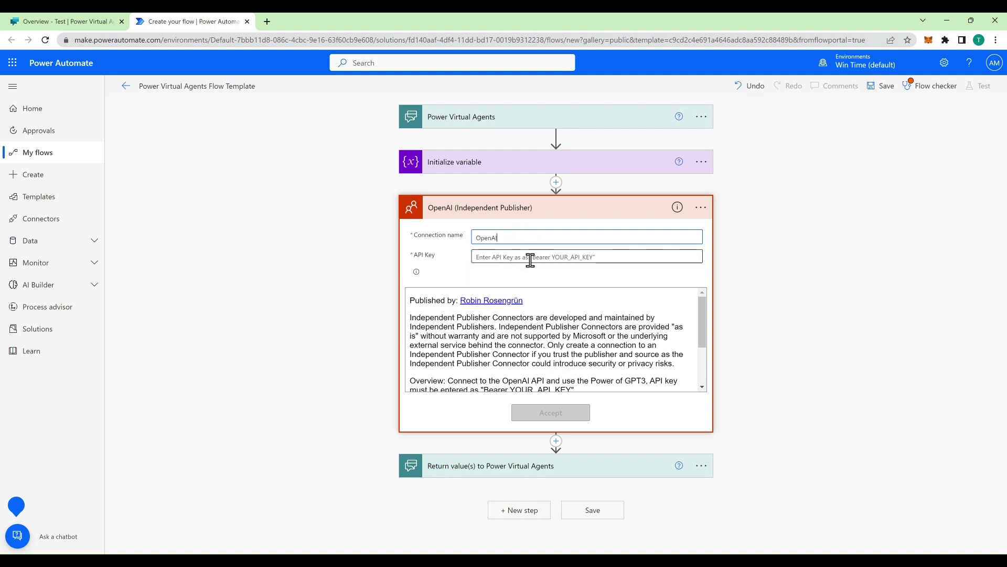
key(ctrl+v)
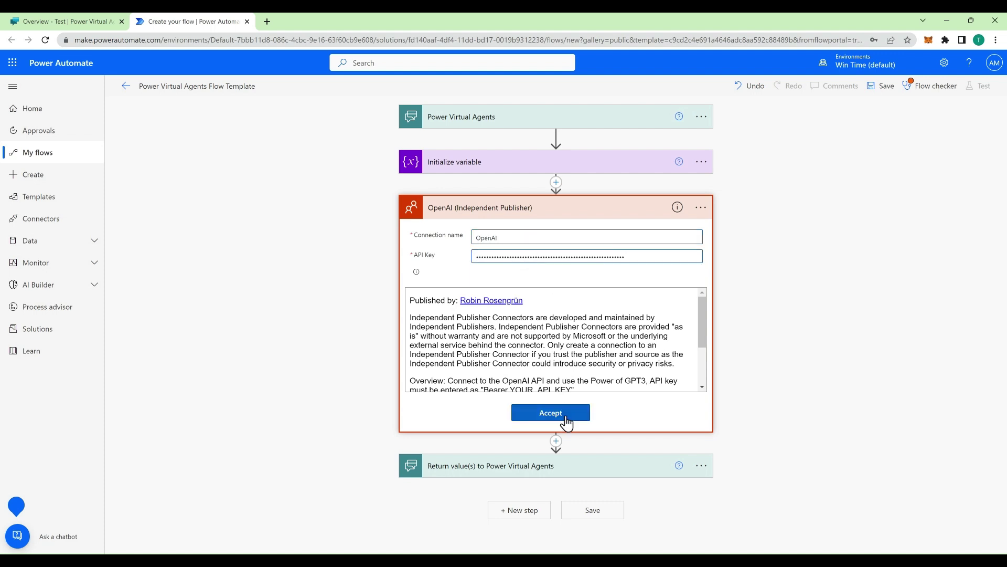
click(575, 414)
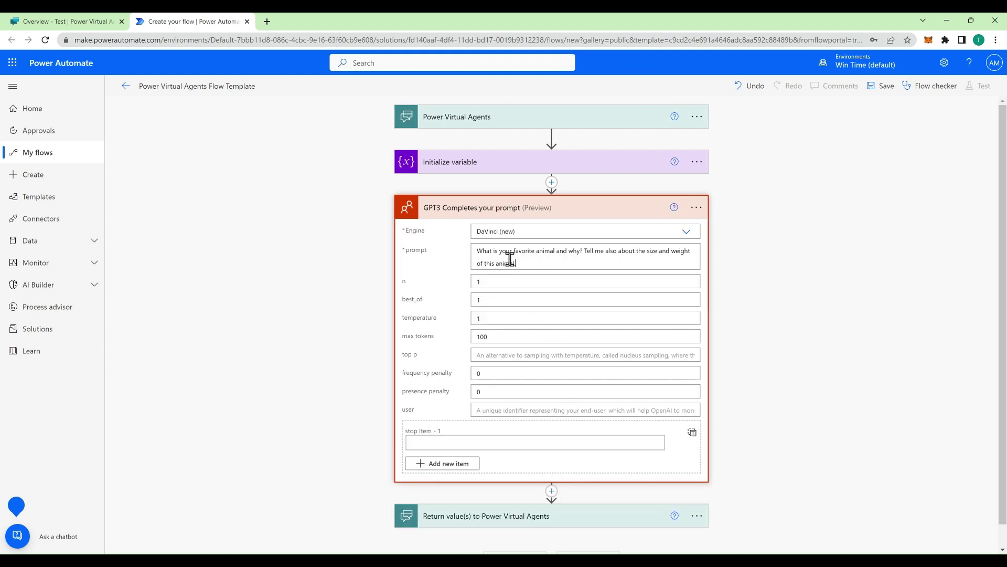
- Replace the GPT3 sample prompt with the Power Virtual Agents Prompt dynamic value
drag(510, 260, 467, 250)
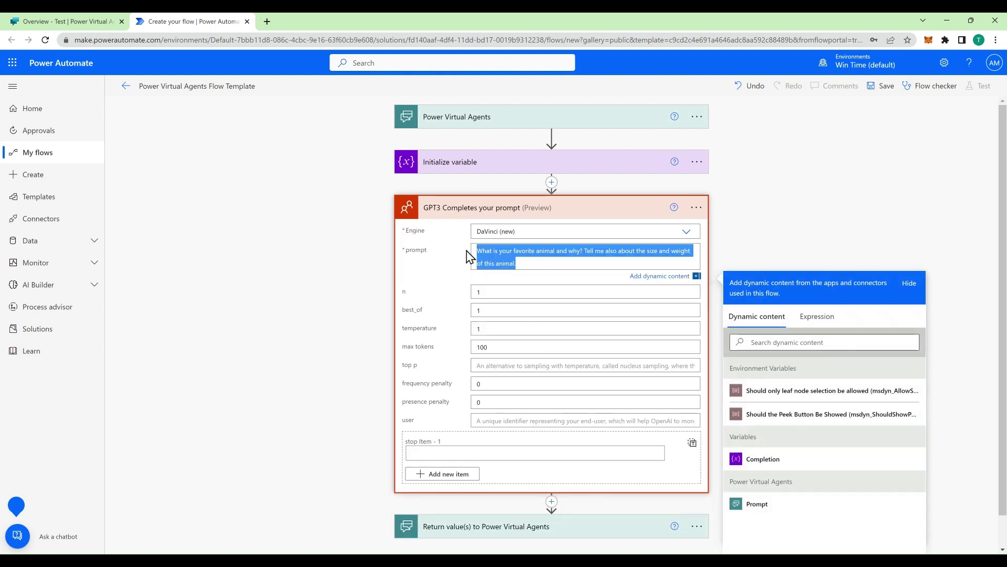
click(784, 507)
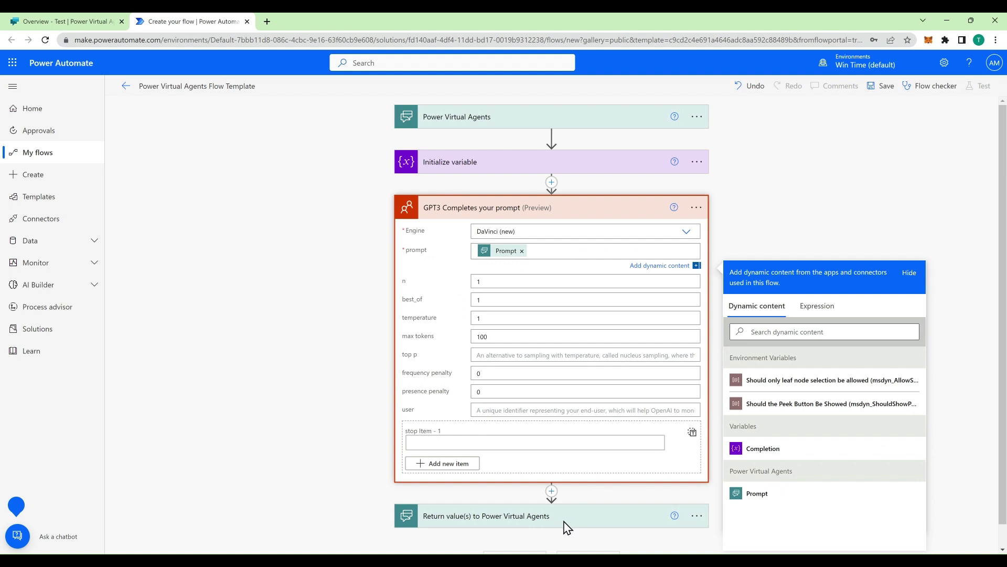
click(552, 491)
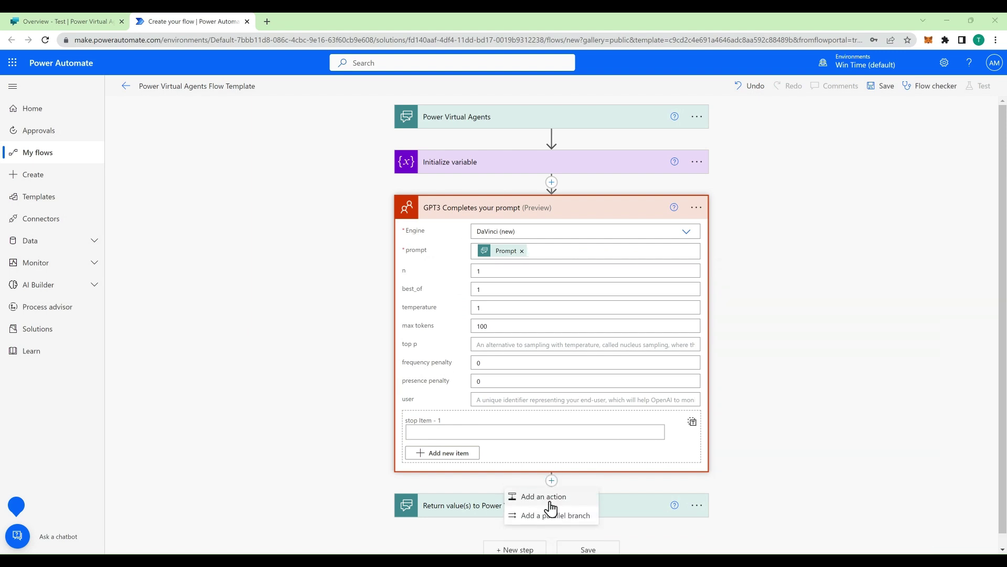
- Add a Set variable step assigning each GPT3 choice's Item to Completion
click(550, 503)
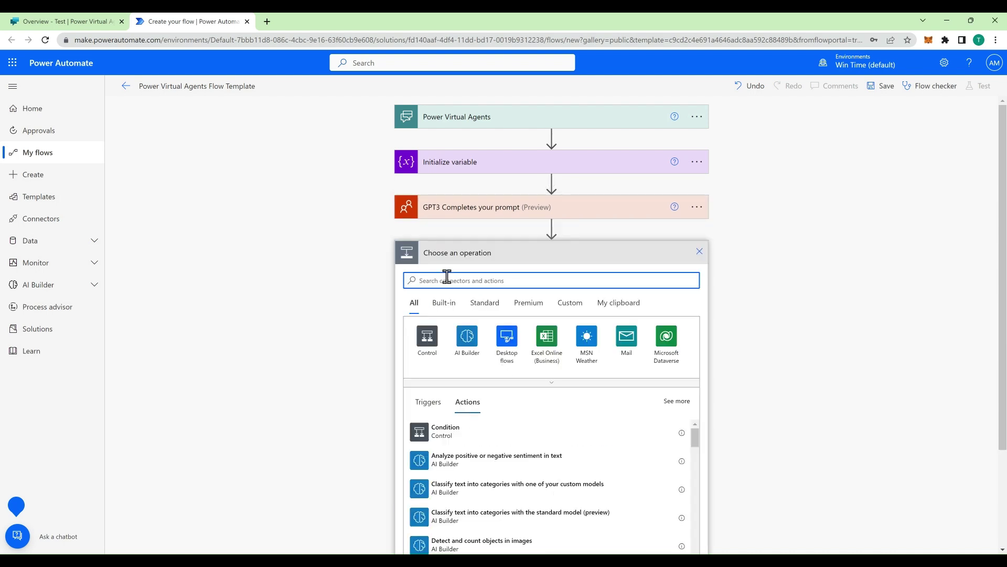
text(set variable)
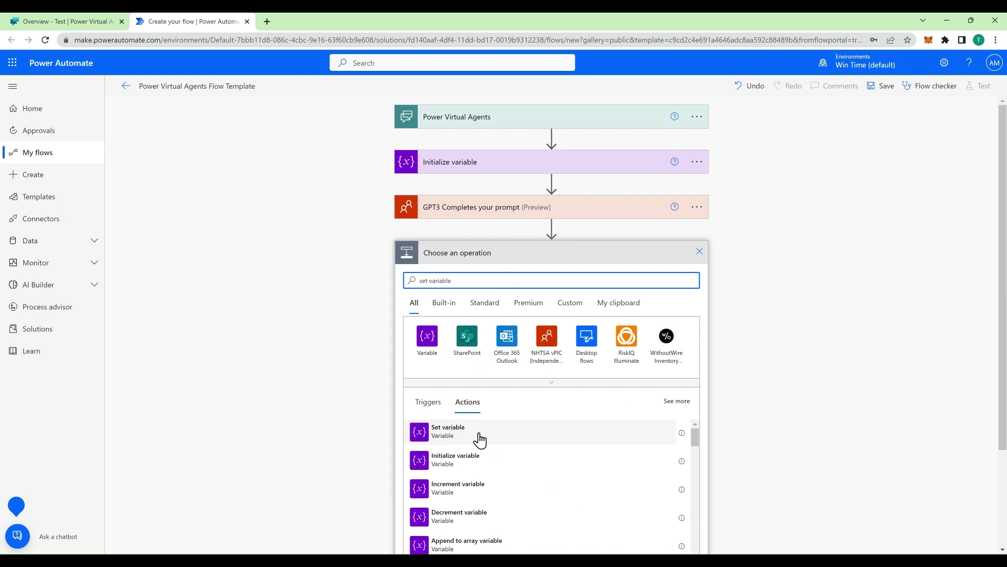
click(472, 434)
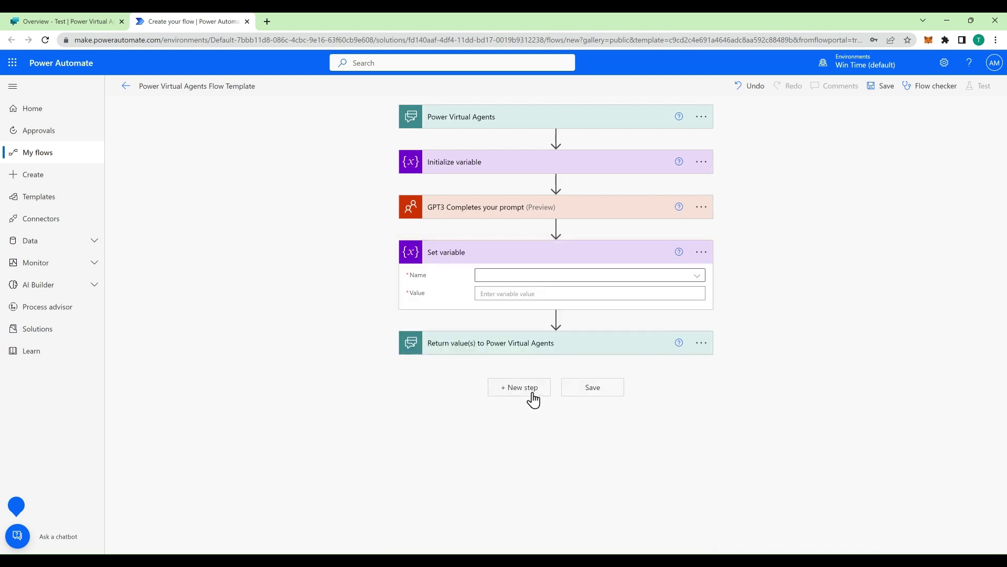
click(639, 276)
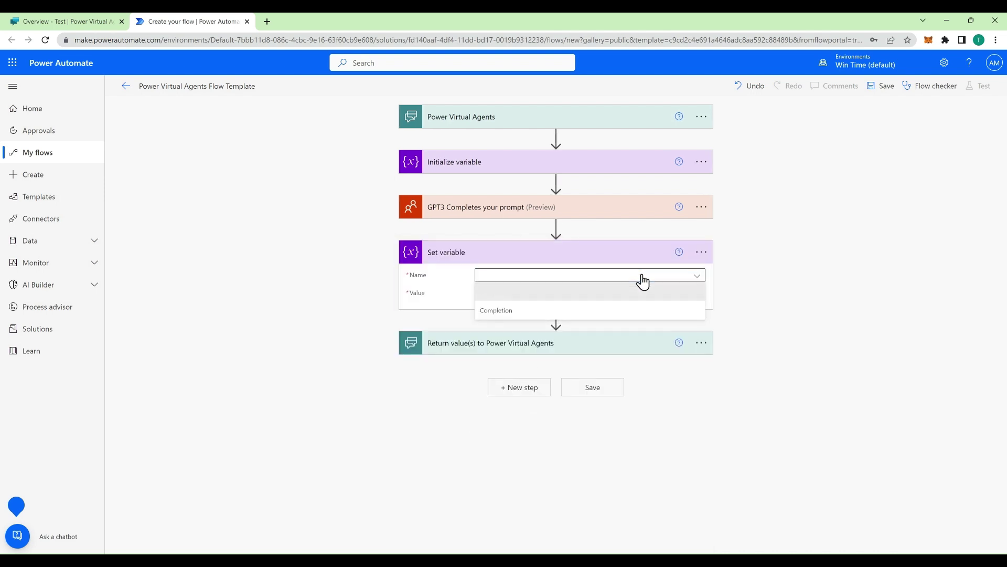
click(560, 313)
click(572, 294)
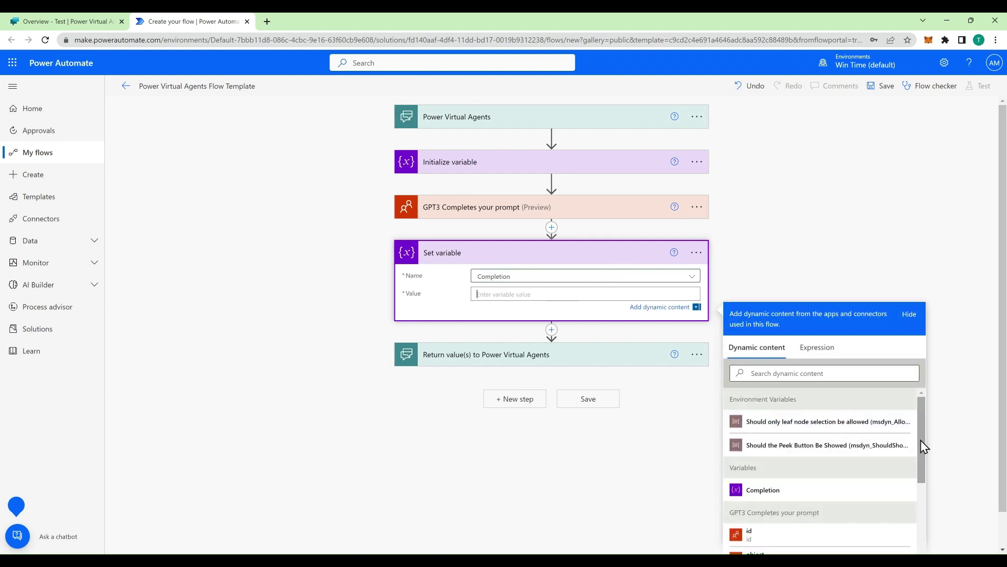
drag(921, 440, 915, 511)
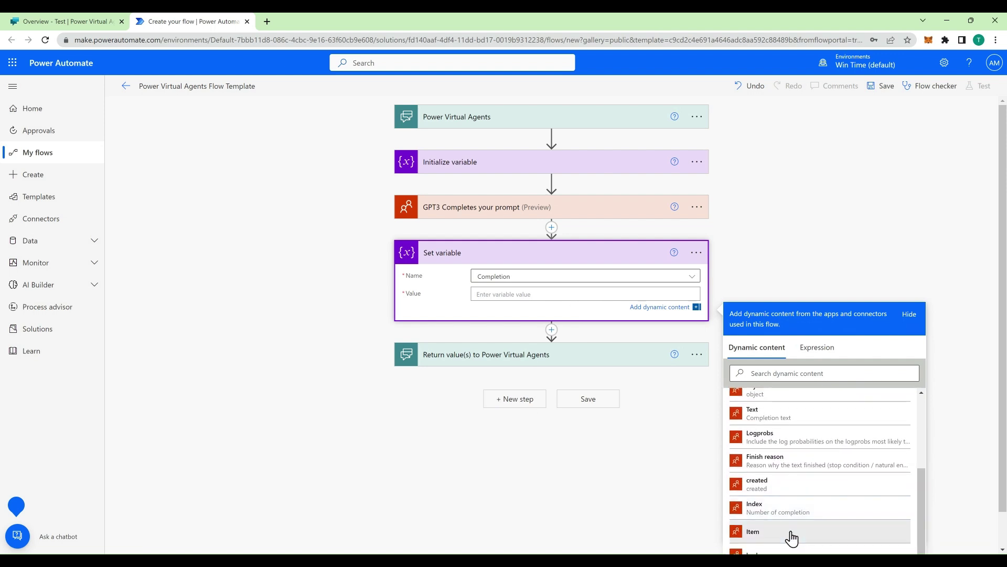
click(792, 536)
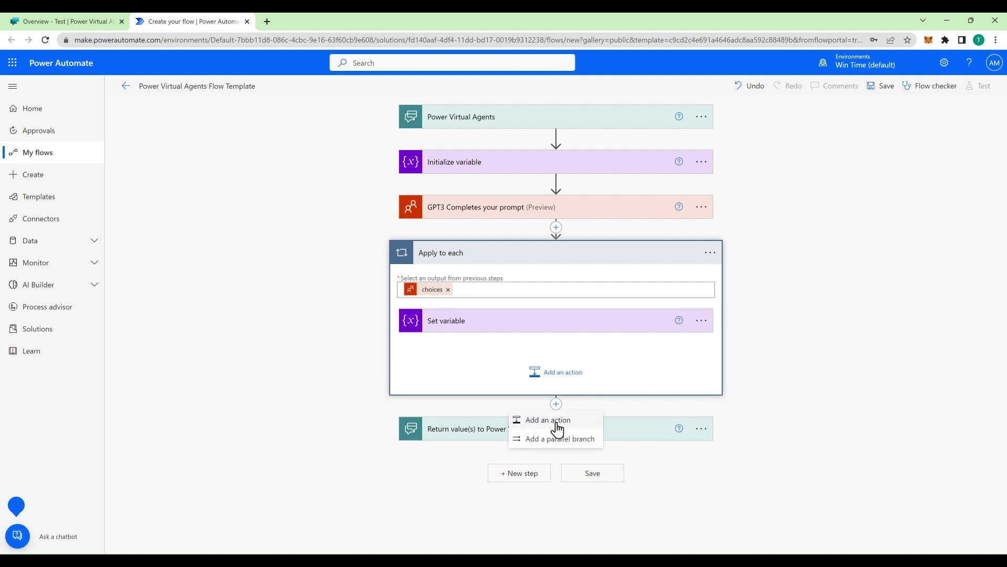
- Add a Parse JSON step on the Completion variable with the pasted response schema
click(546, 418)
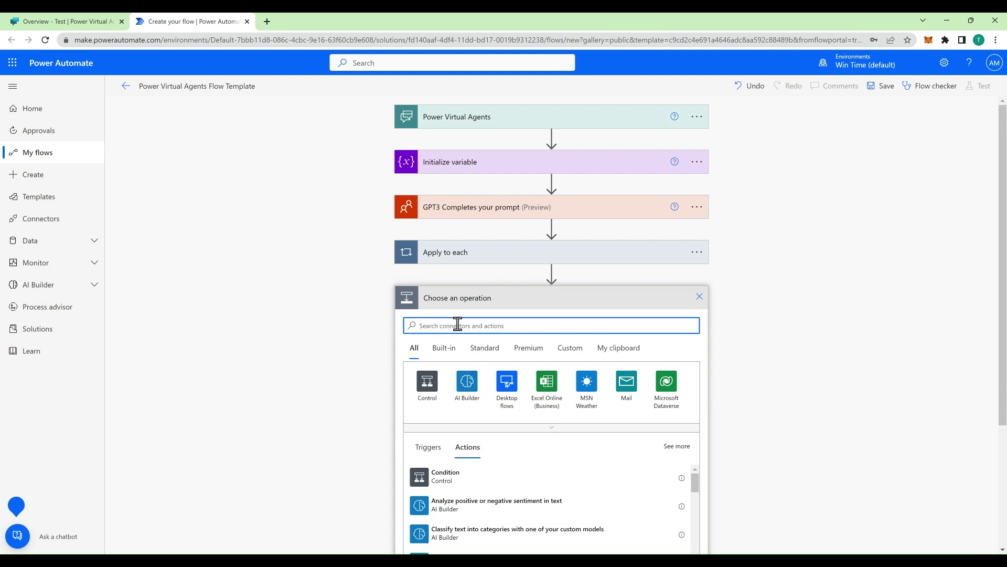
text(parse)
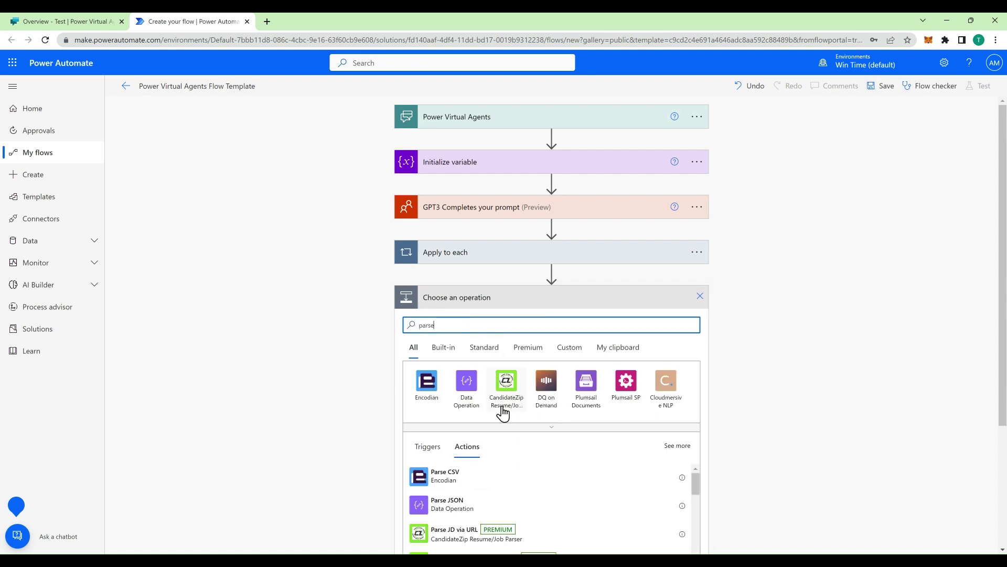
click(474, 504)
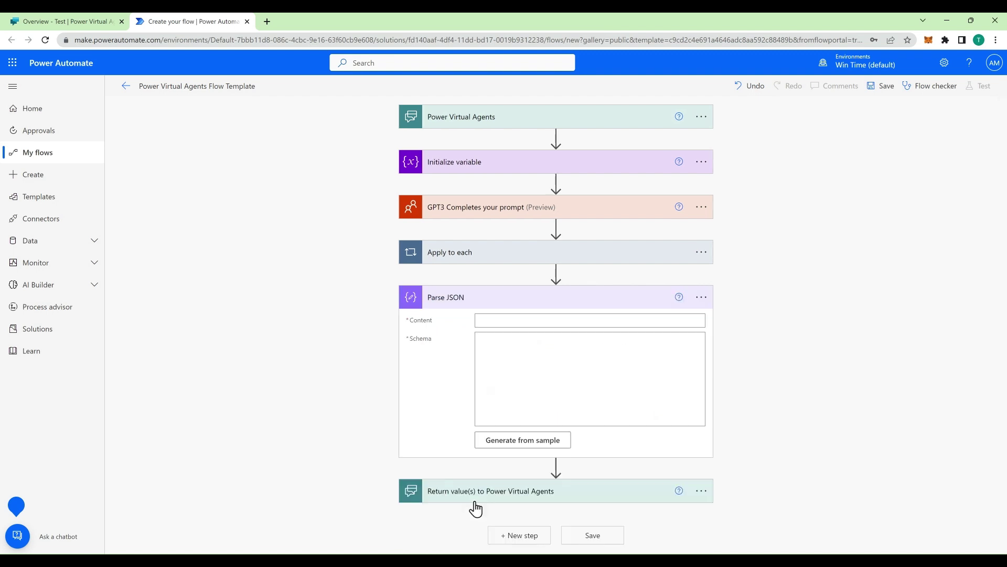
click(627, 321)
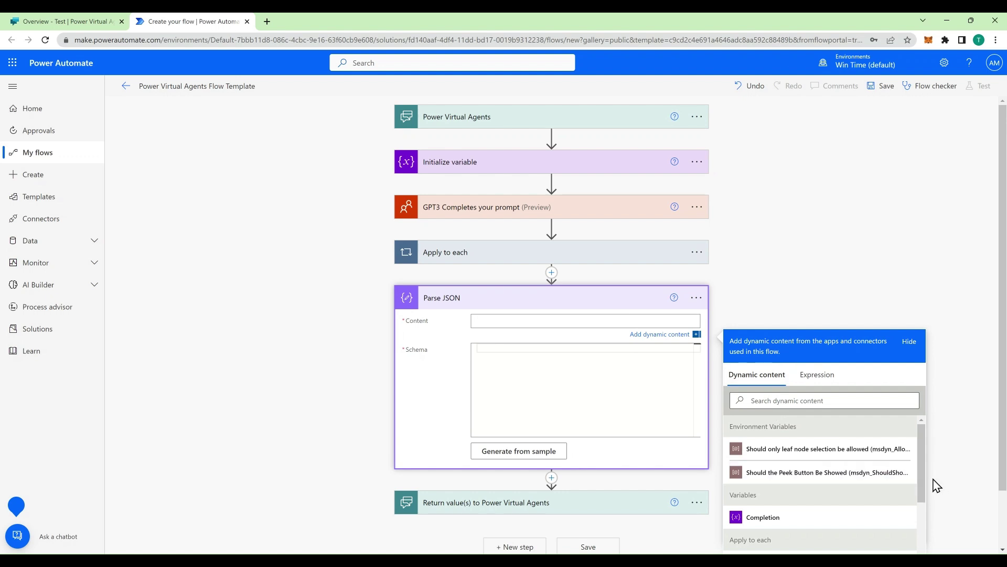
scroll(924, 481, down, 1)
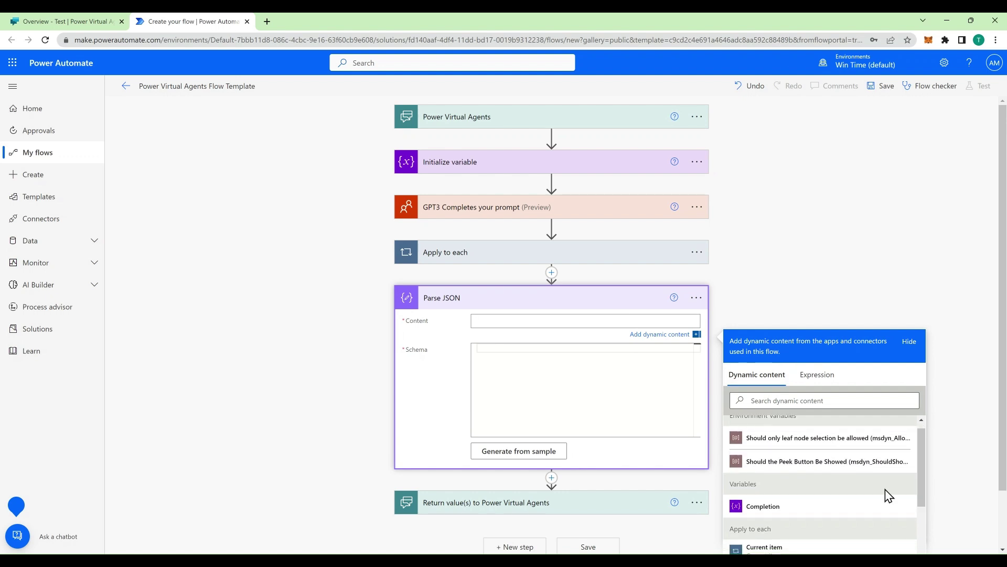
click(781, 511)
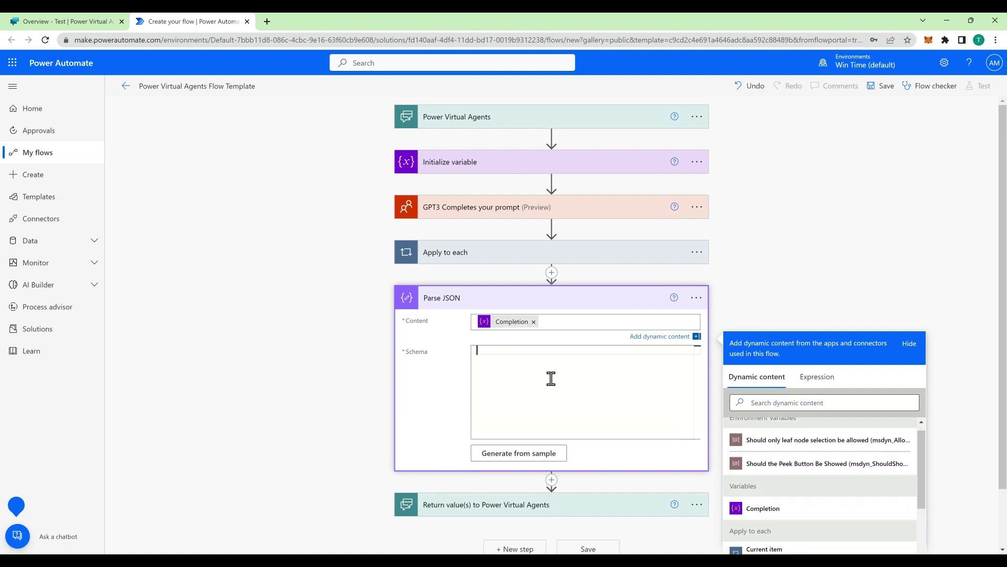
key(ctrl+v)
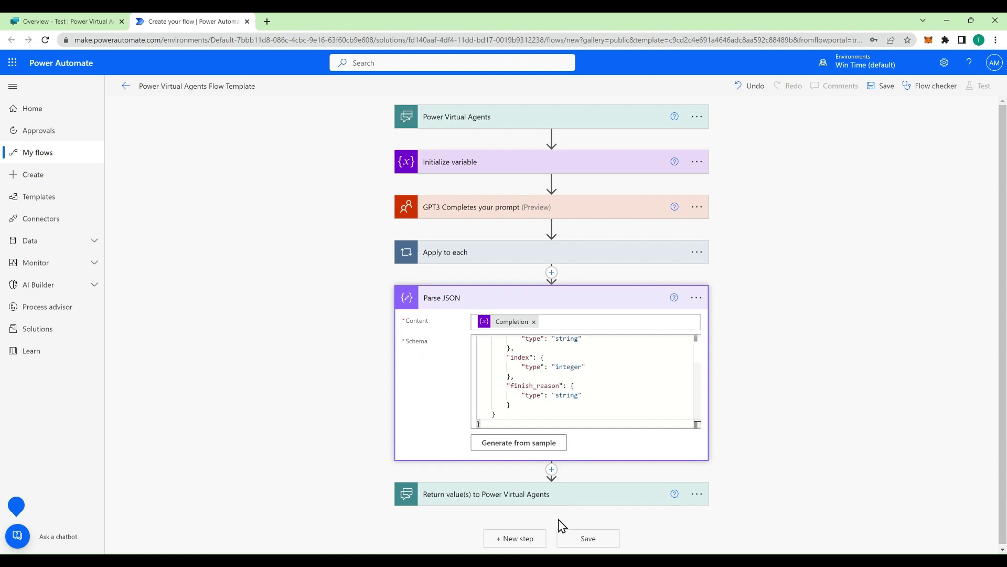
click(551, 494)
- Return the parsed text as an output named Completion and save the flow
click(457, 439)
text(Completion)
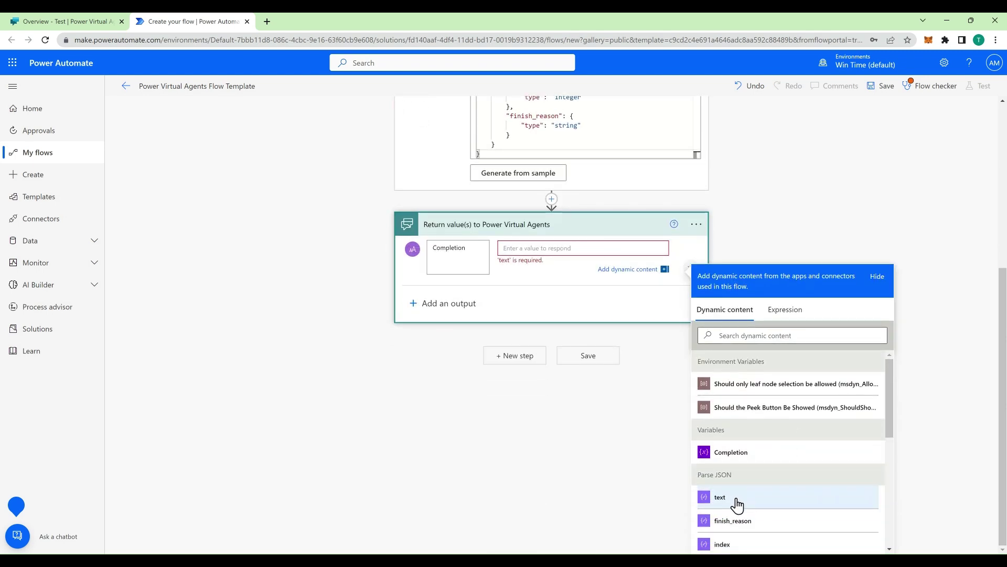
click(737, 503)
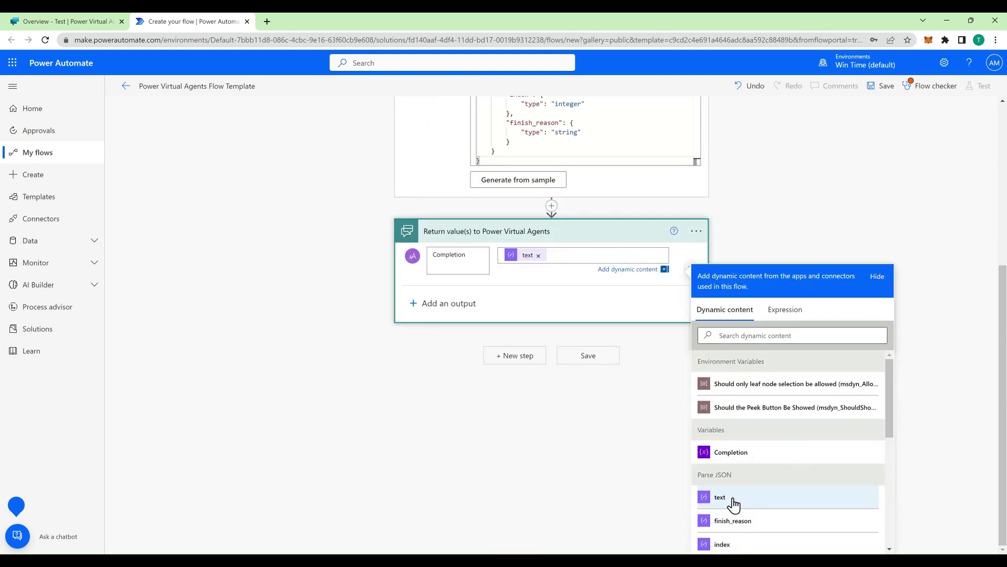
click(595, 357)
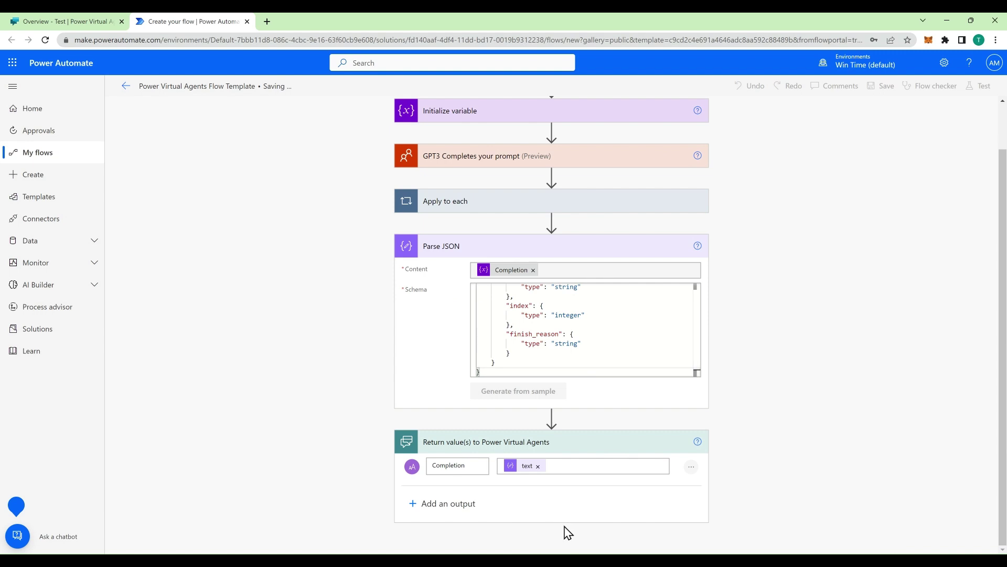
- Correct the flow name to 'Power Virtual Agents Using OpenAI' and save again
key(BackSpace)
key(BackSpace)
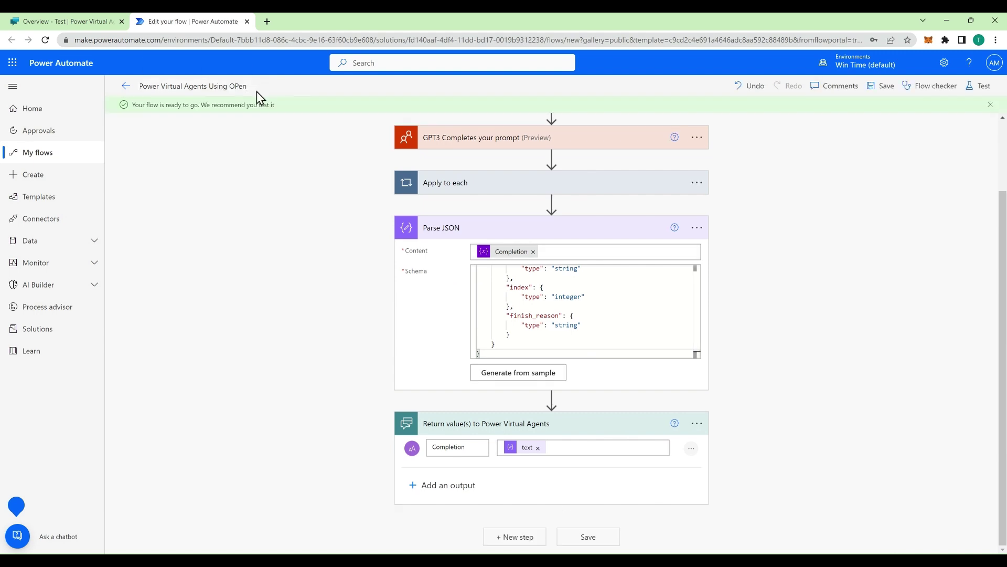
key(BackSpace)
text(pen)
text(AI)
click(886, 87)
- Add a message node after the flow action that displays the Completion variable
click(103, 22)
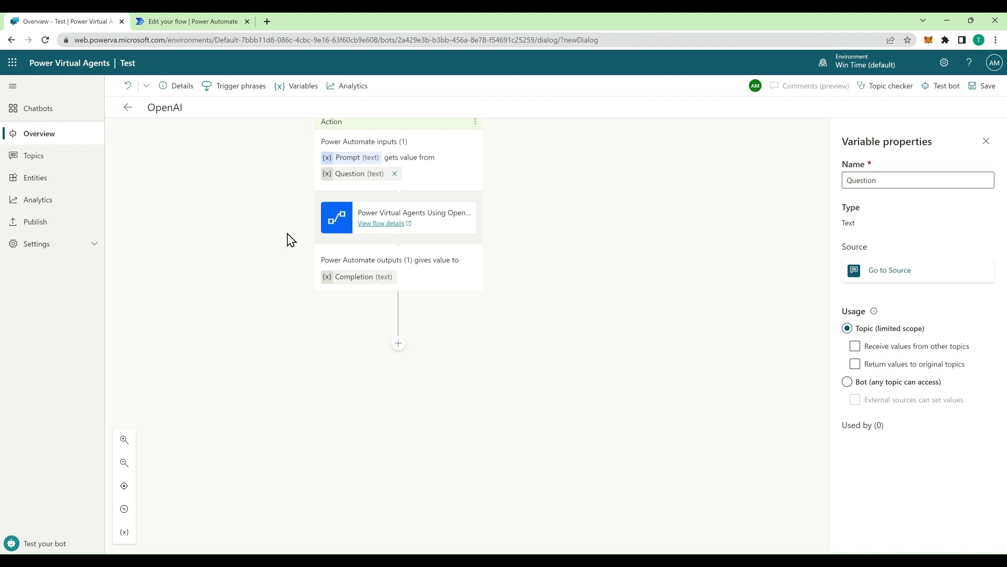
click(398, 344)
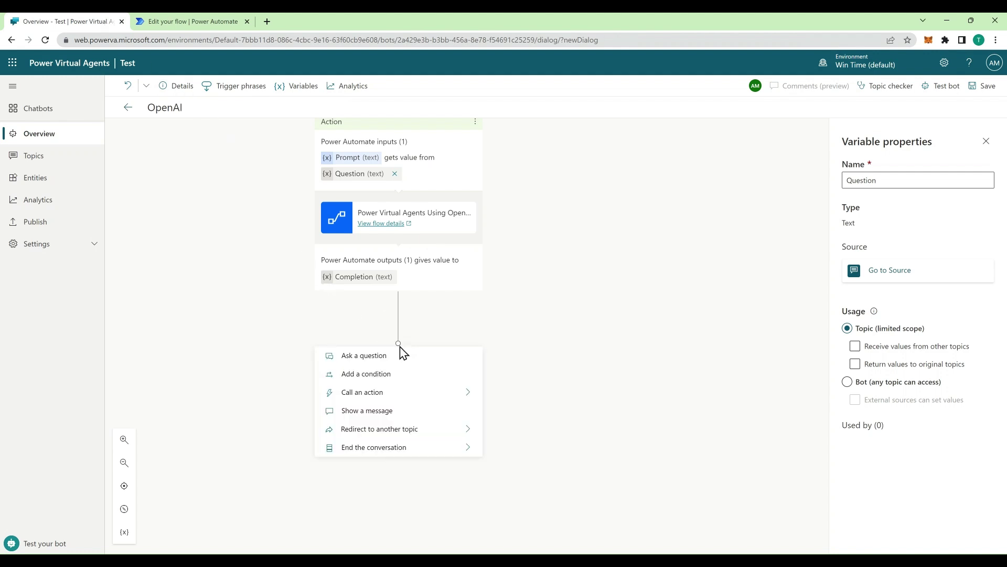
click(390, 411)
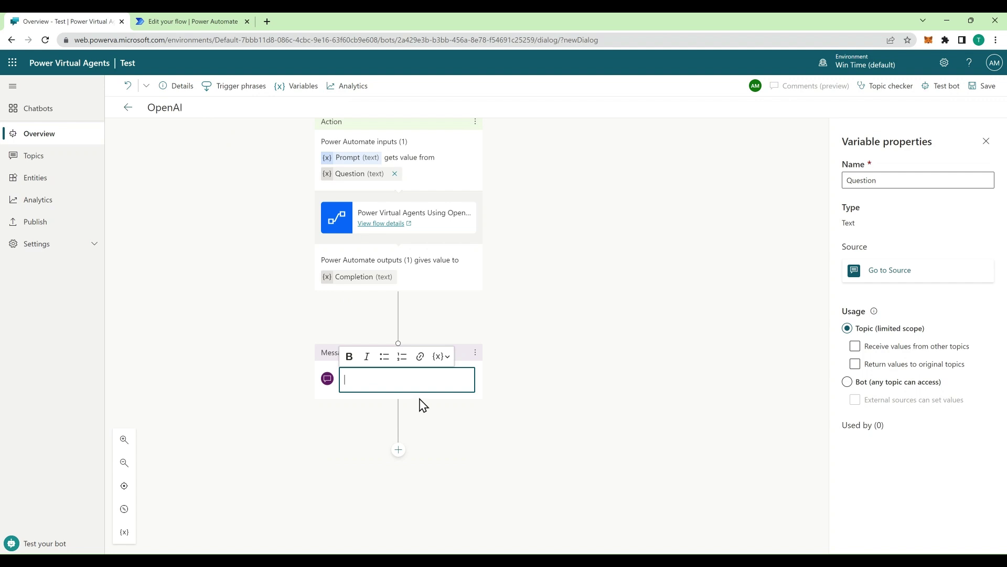
click(451, 361)
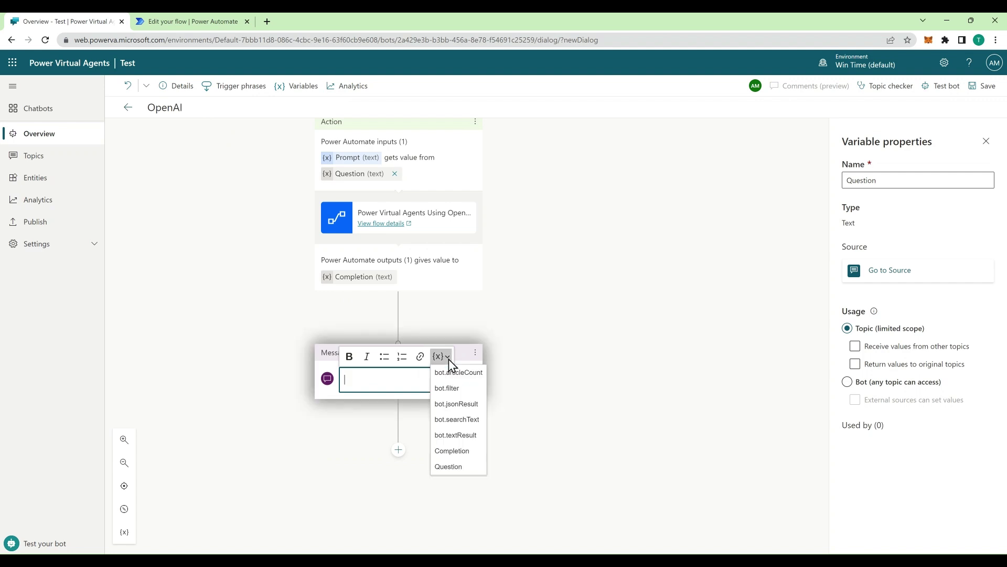
click(463, 449)
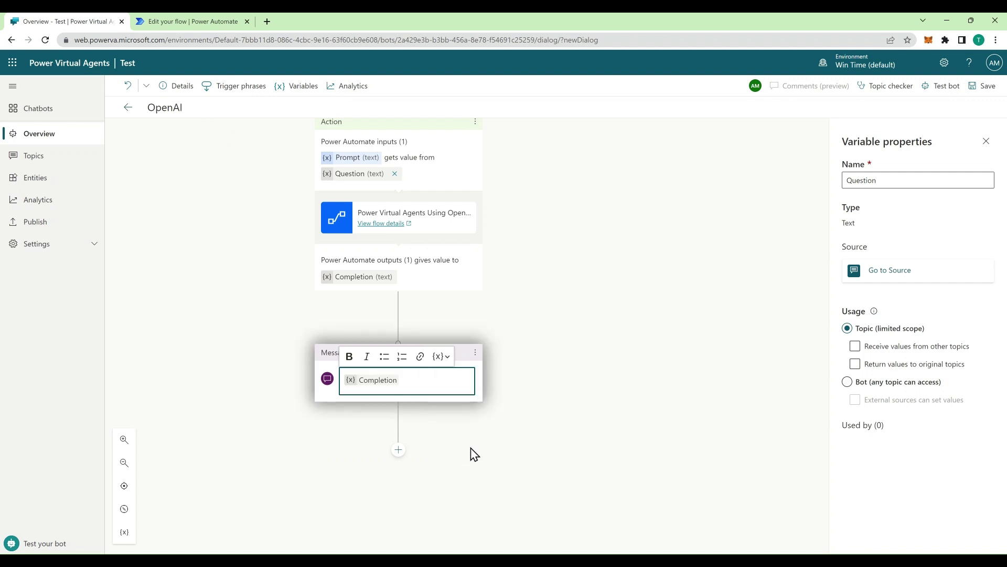
- End the conversation with a survey below the message and save the OpenAI topic
drag(552, 528, 571, 415)
click(398, 344)
mouse_move(374, 449)
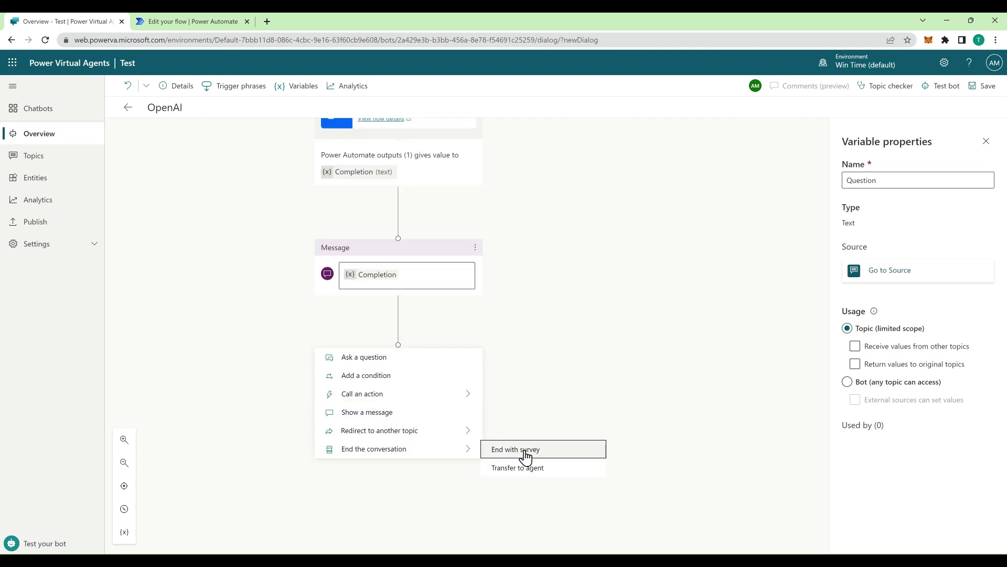
click(585, 457)
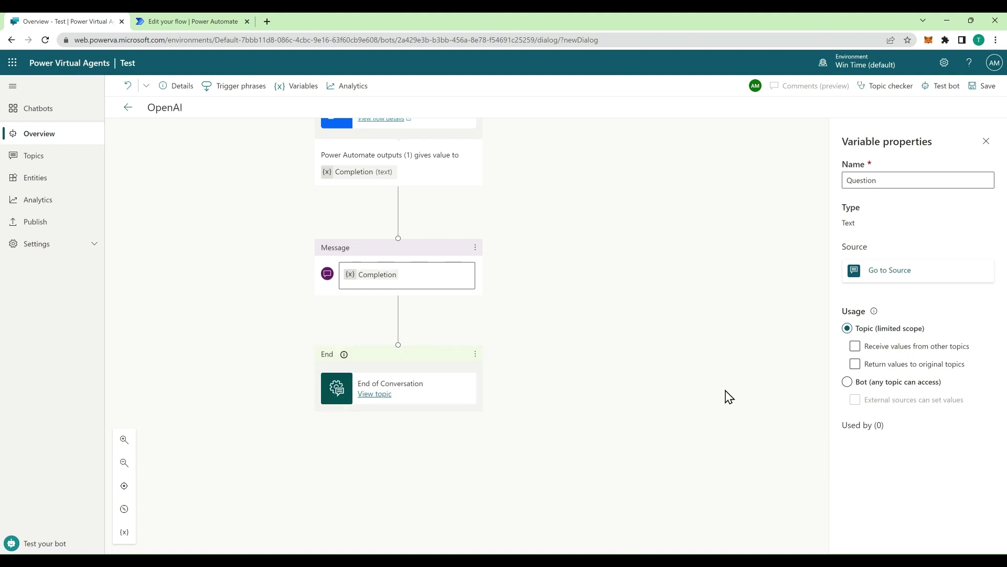
click(984, 87)
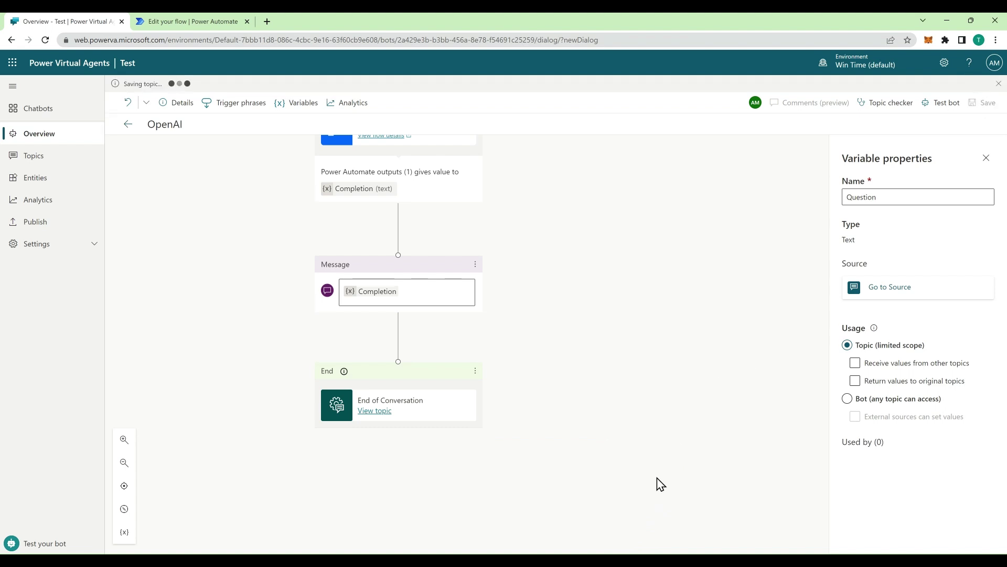
- Send 'Hi' in the test bot chat to trigger the OpenAI topic
click(53, 545)
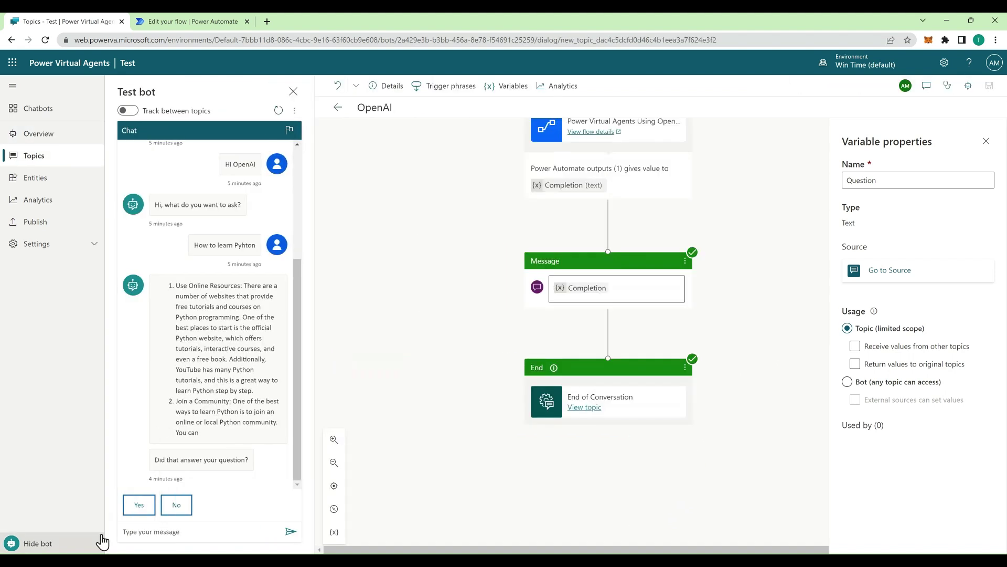
text(Hi OpenAI)
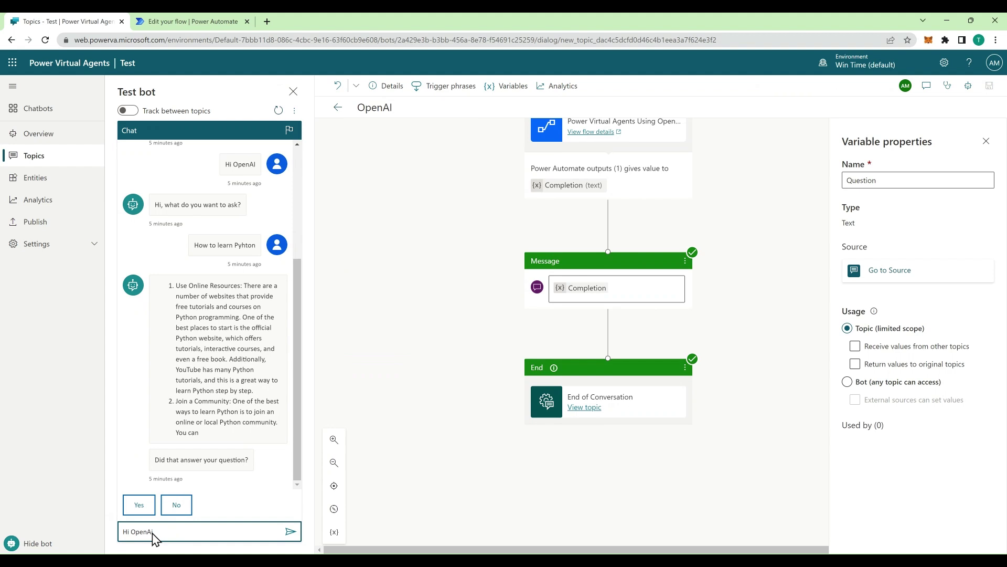
key(Return)
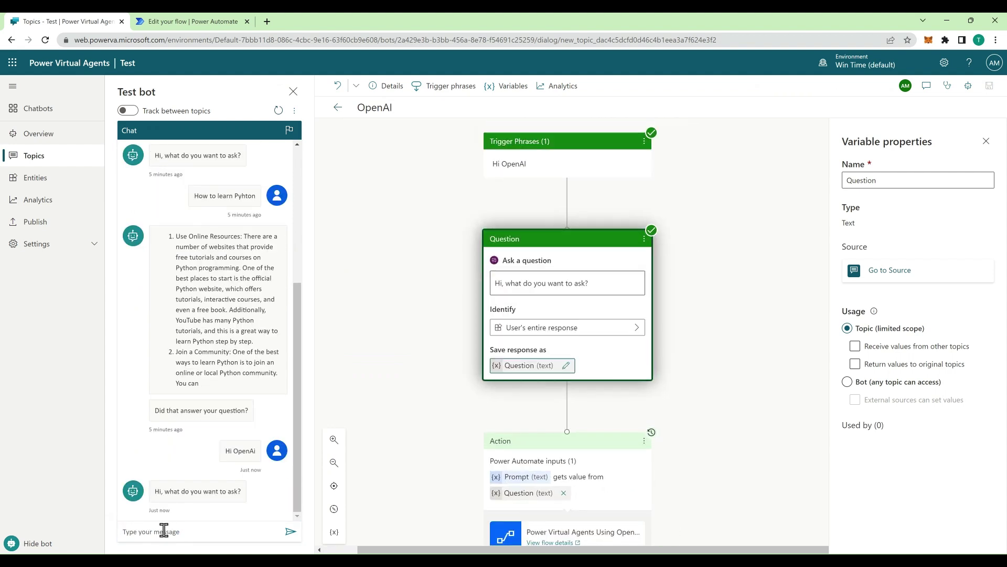
- Ask the bot 'Is AI good for Human Being?' in the test chat
click(163, 531)
text(Is AI good for Human Being?)
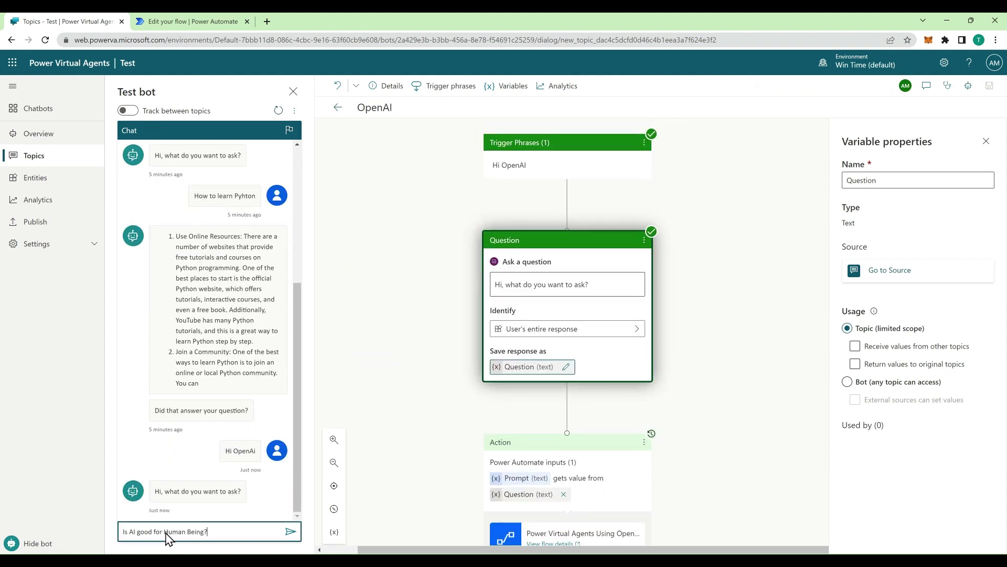
click(290, 531)
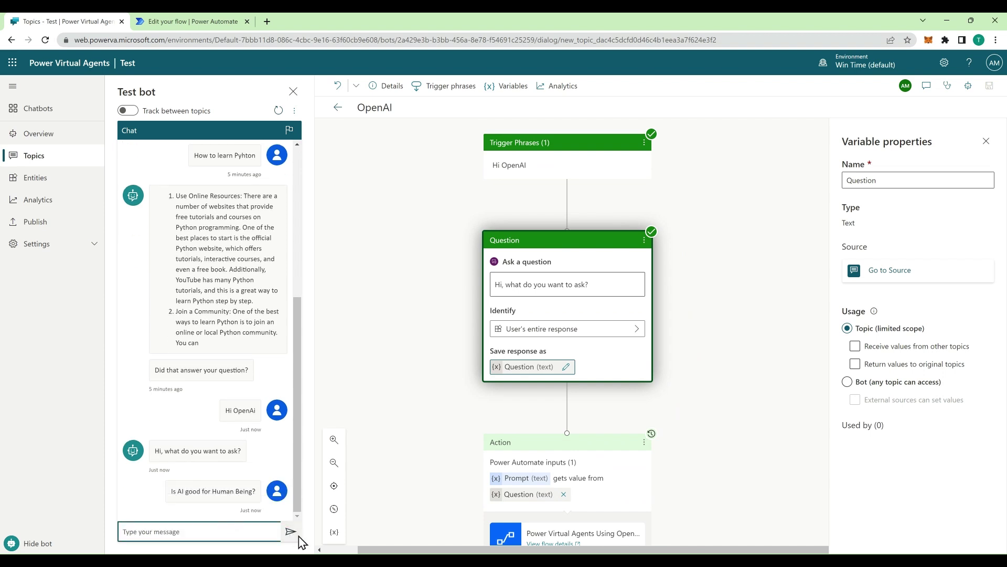